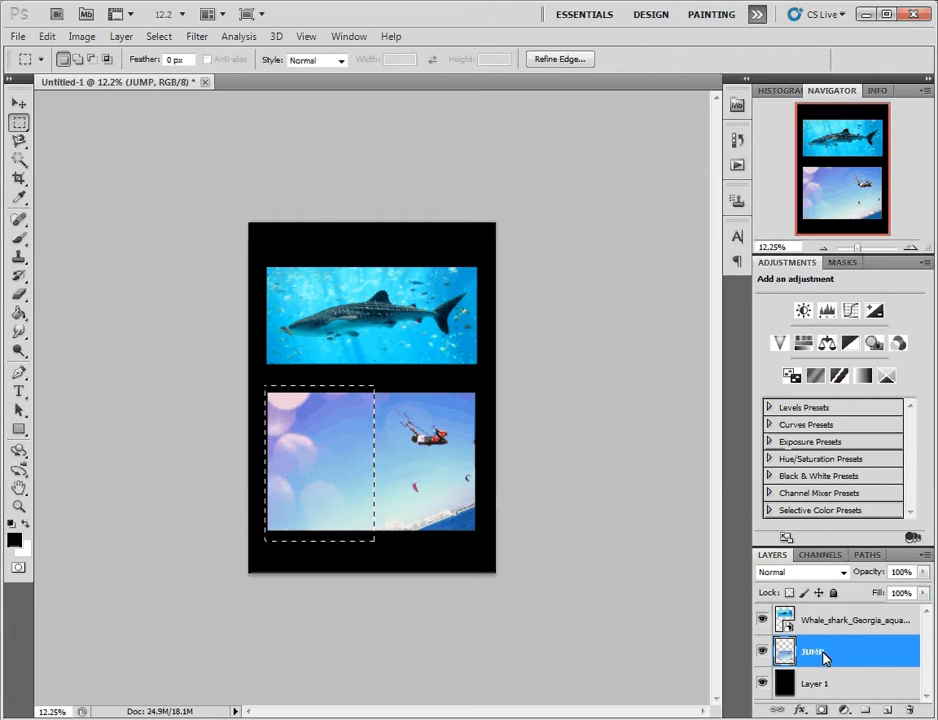
Step: Clear a rectangular area at the upper-left corner of the kitesurfer photo on the JUMP layer
{"action": "left_click", "coordinate": [18, 123]}
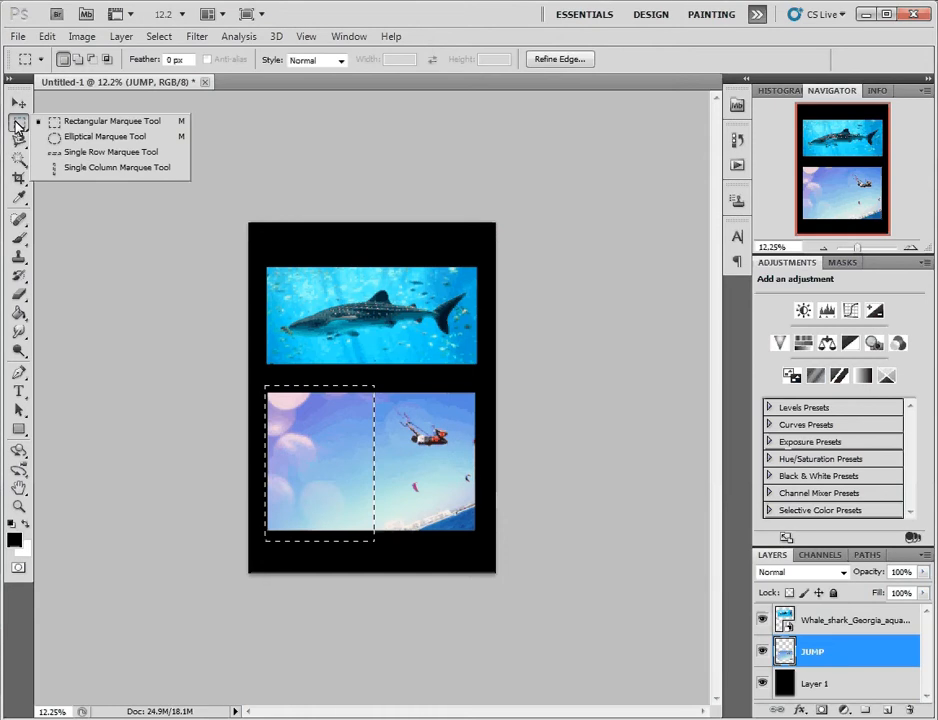
{"action": "left_click", "coordinate": [68, 123]}
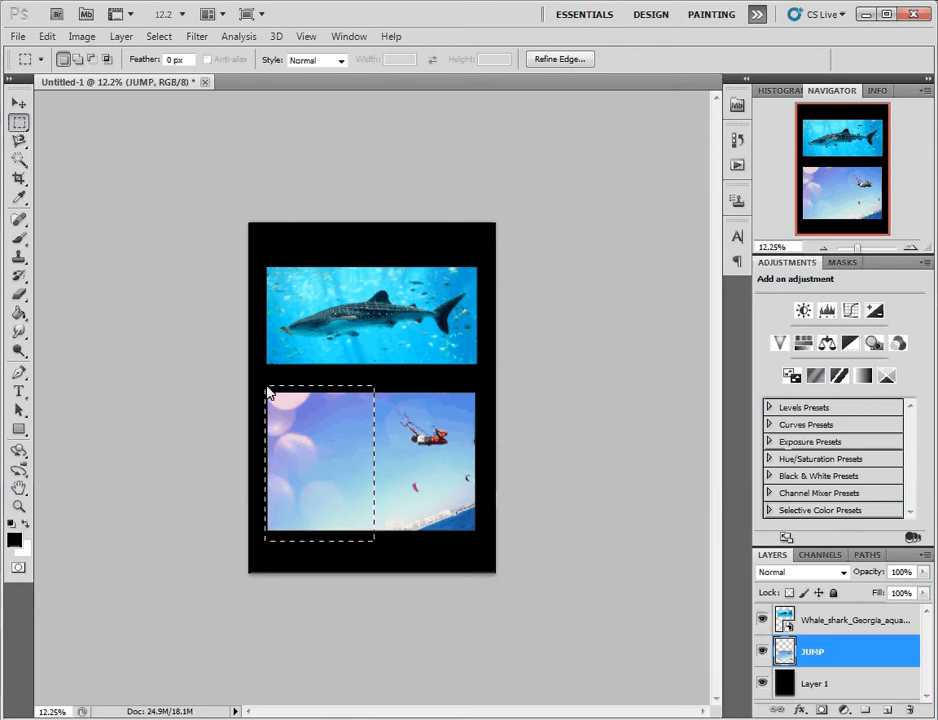
{"action": "left_click", "coordinate": [323, 414]}
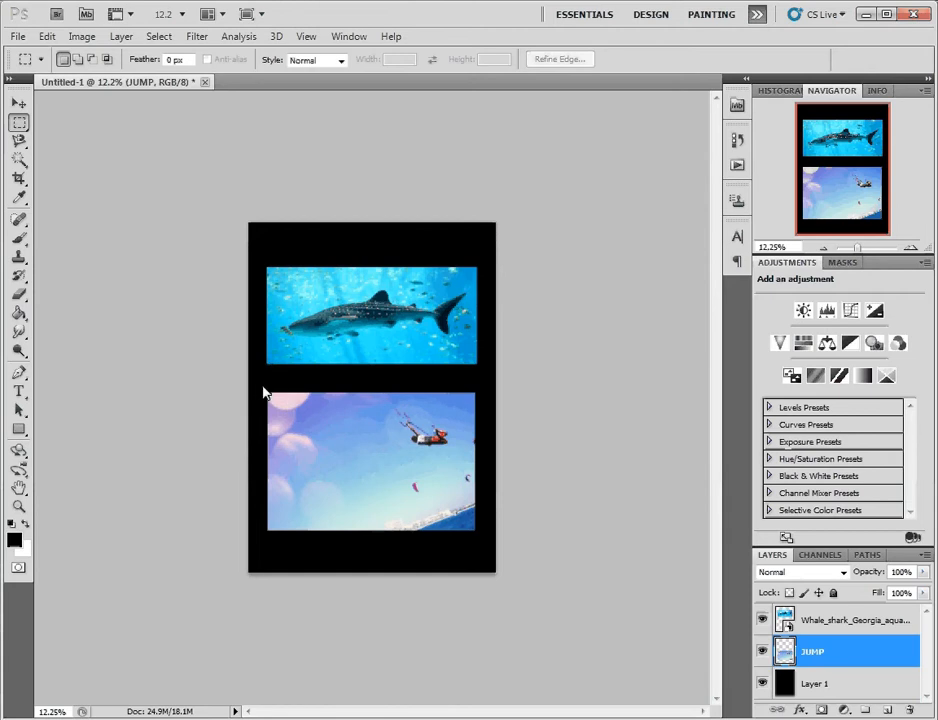
{"action": "left_click_drag", "start_coordinate": [323, 452], "coordinate": [338, 453]}
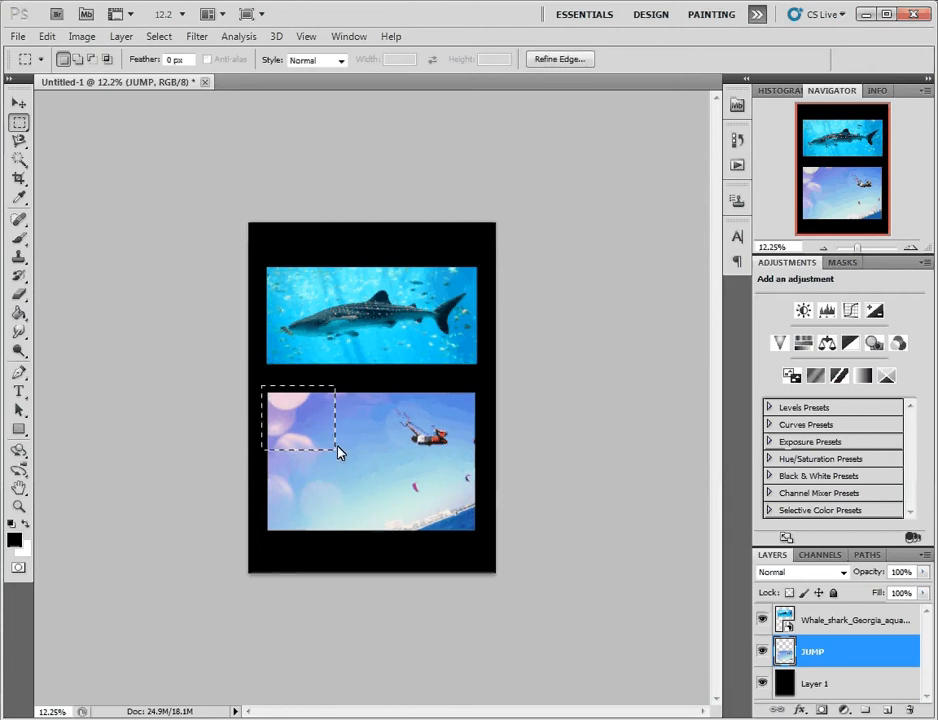
{"action": "key", "text": "Delete"}
Step: Clear several small rectangular patches from the lower part of the kitesurfer photo
{"action": "left_click_drag", "start_coordinate": [309, 486], "coordinate": [353, 512]}
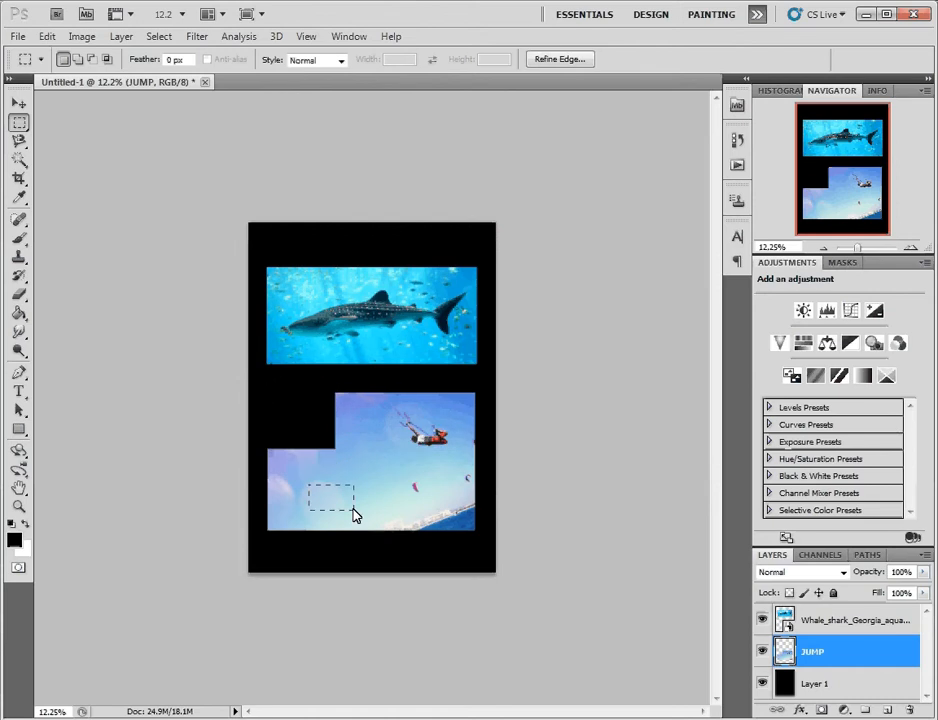
{"action": "key", "text": "Delete"}
{"action": "mouse_move", "coordinate": [309, 476]}
{"action": "left_mouse_down"}
{"action": "mouse_move", "coordinate": [275, 469]}
{"action": "mouse_move", "coordinate": [298, 523]}
{"action": "left_mouse_up"}
{"action": "key", "text": "Delete"}
{"action": "key", "text": "Delete"}
{"action": "mouse_move", "coordinate": [391, 540]}
{"action": "left_mouse_down"}
{"action": "mouse_move", "coordinate": [372, 484]}
{"action": "mouse_move", "coordinate": [443, 493]}
{"action": "left_mouse_up"}
{"action": "key", "text": "Delete"}
{"action": "key", "text": "Delete"}
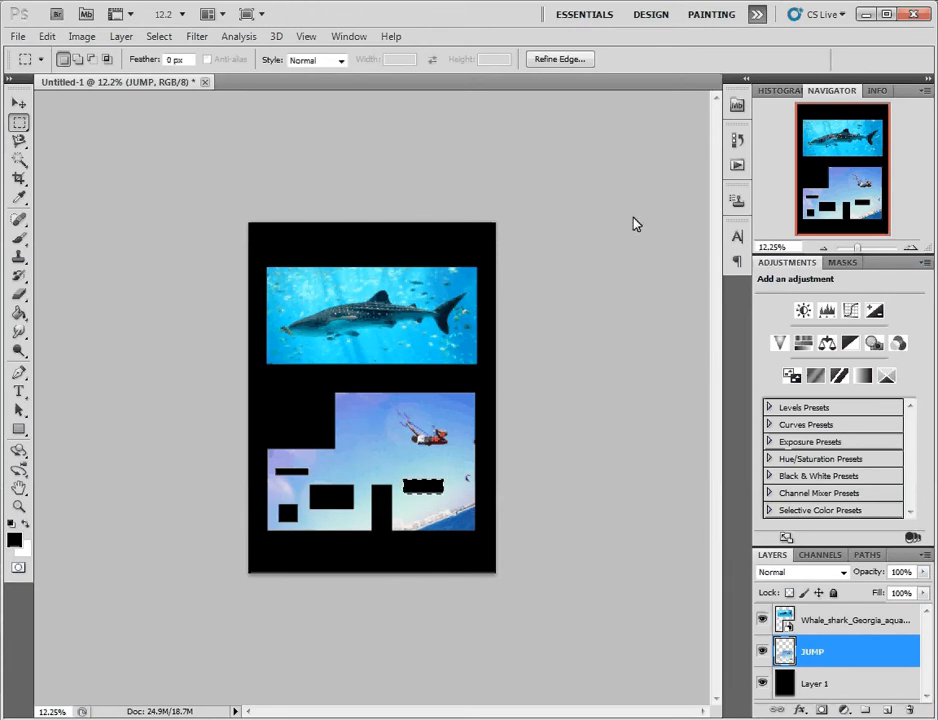
Step: Revert the document history to the first corner marquee selection, before any patches were cleared from the kitesurfer photo
{"action": "left_click", "coordinate": [738, 165]}
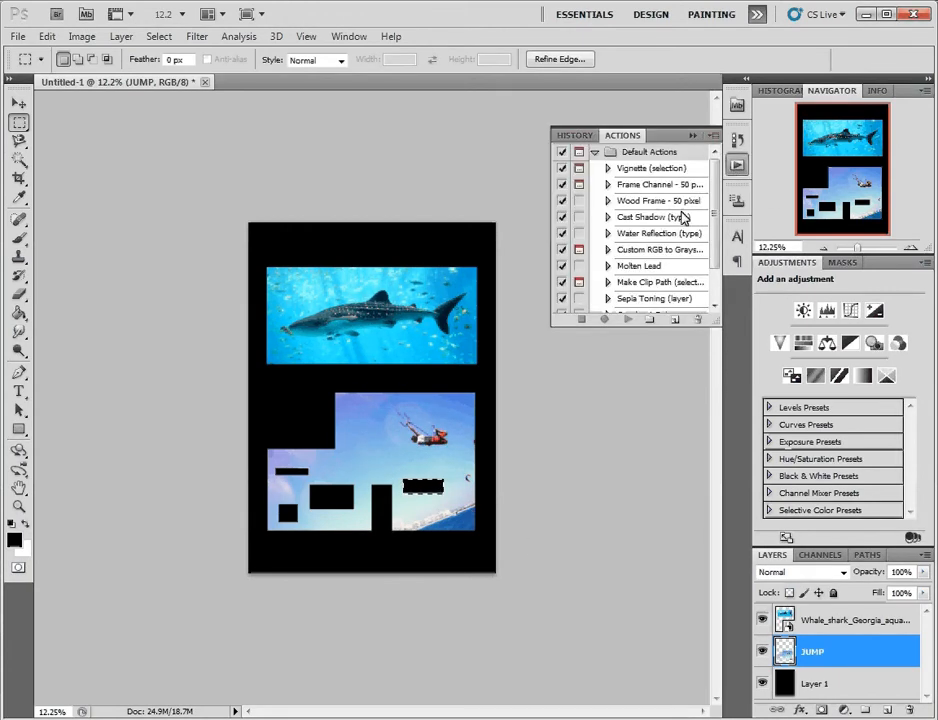
{"action": "left_click", "coordinate": [575, 135]}
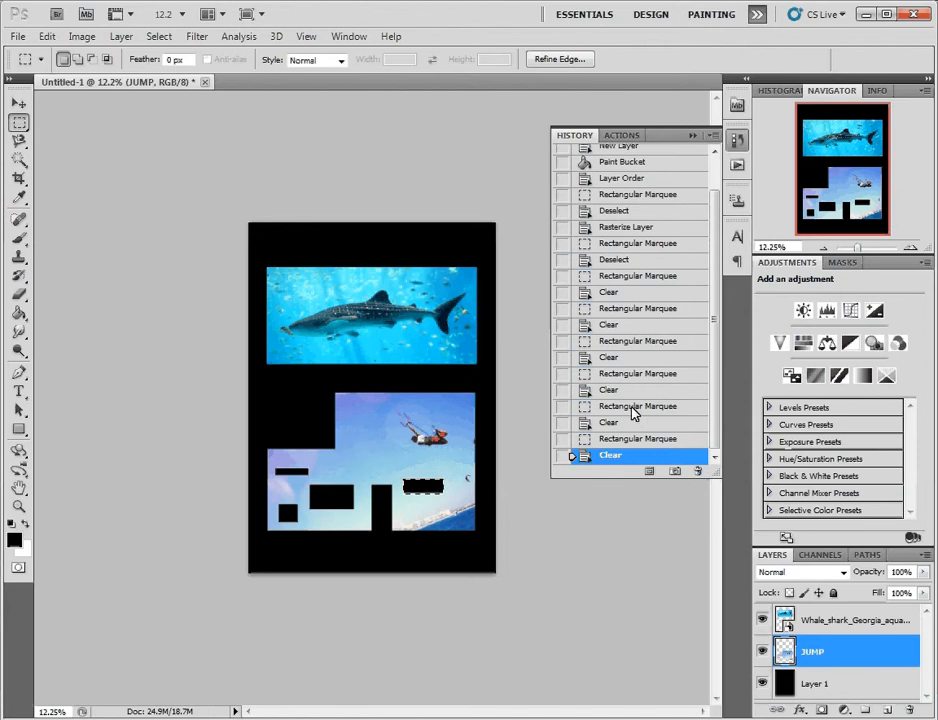
{"action": "left_click_drag", "start_coordinate": [632, 413], "coordinate": [612, 283]}
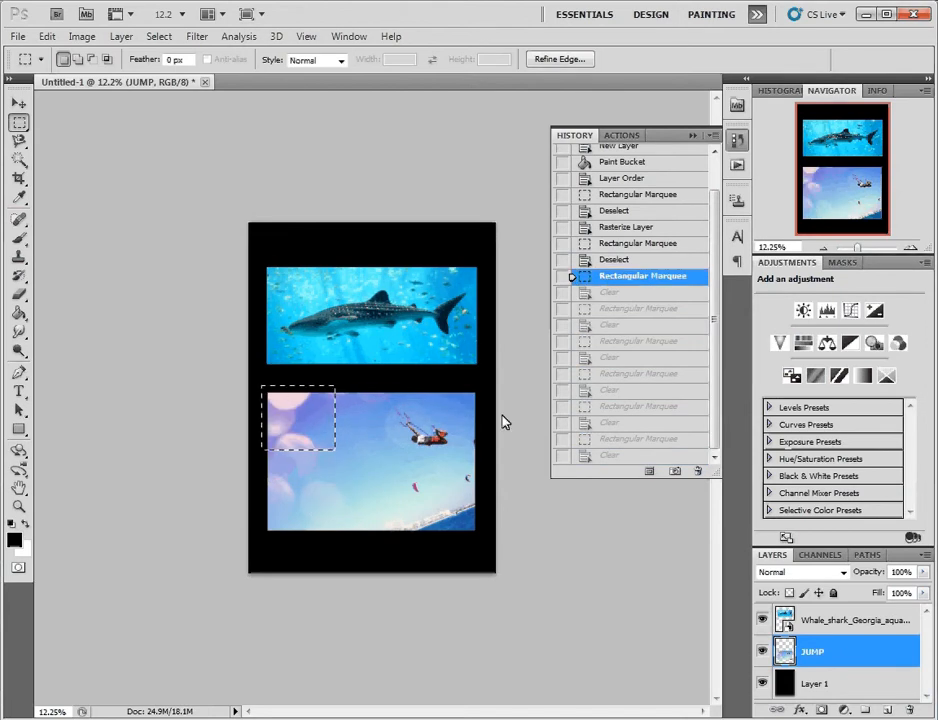
{"action": "left_click", "coordinate": [694, 135]}
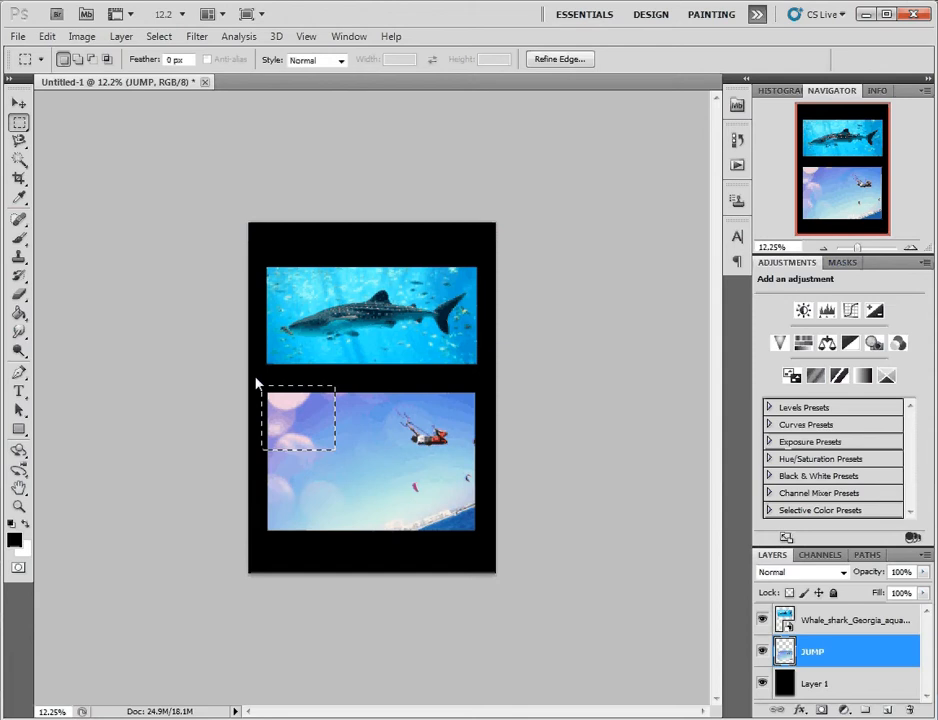
Step: Clear the left half of the kitesurfer photo using a rectangular selection, and deselect
{"action": "left_click", "coordinate": [263, 386]}
{"action": "left_click_drag", "start_coordinate": [369, 538], "coordinate": [375, 548]}
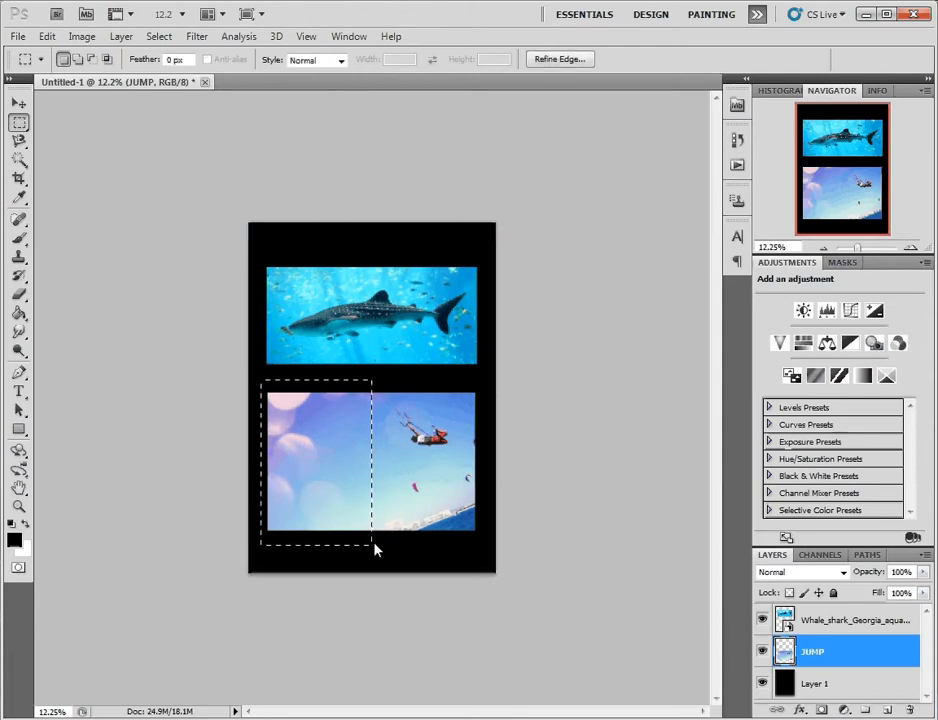
{"action": "key", "text": "Delete"}
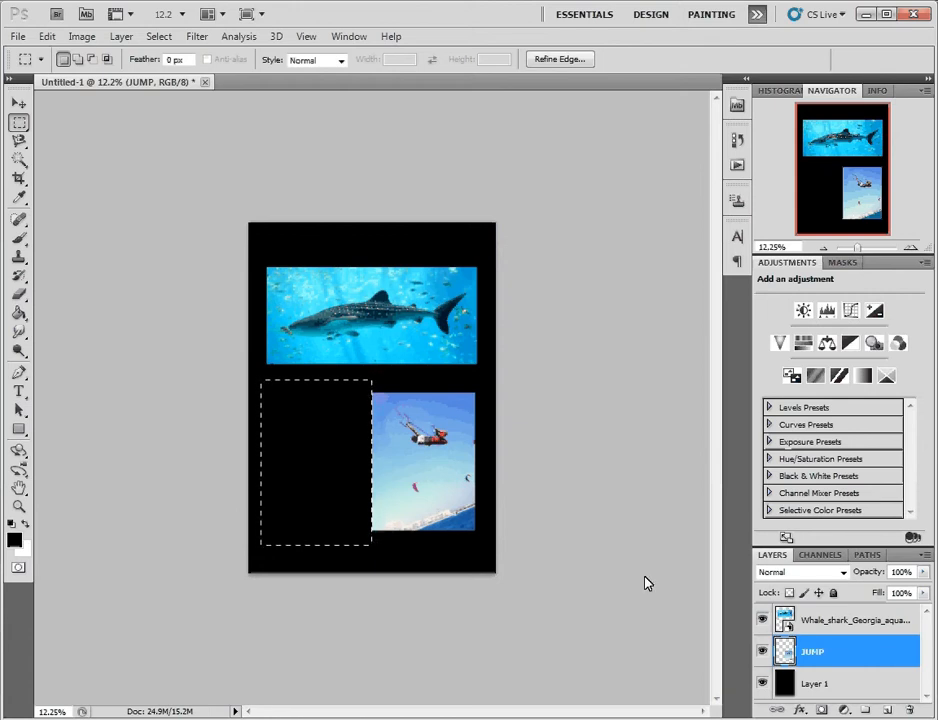
{"action": "key", "text": "ctrl+d"}
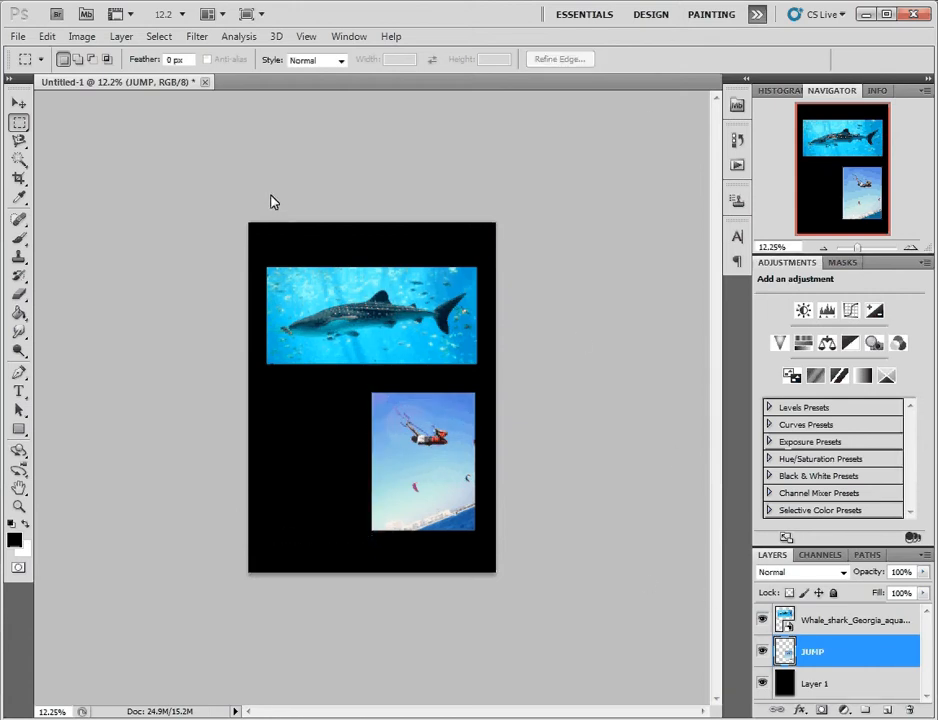
Step: Rasterize the whale shark smart object layer
{"action": "left_click", "coordinate": [837, 622]}
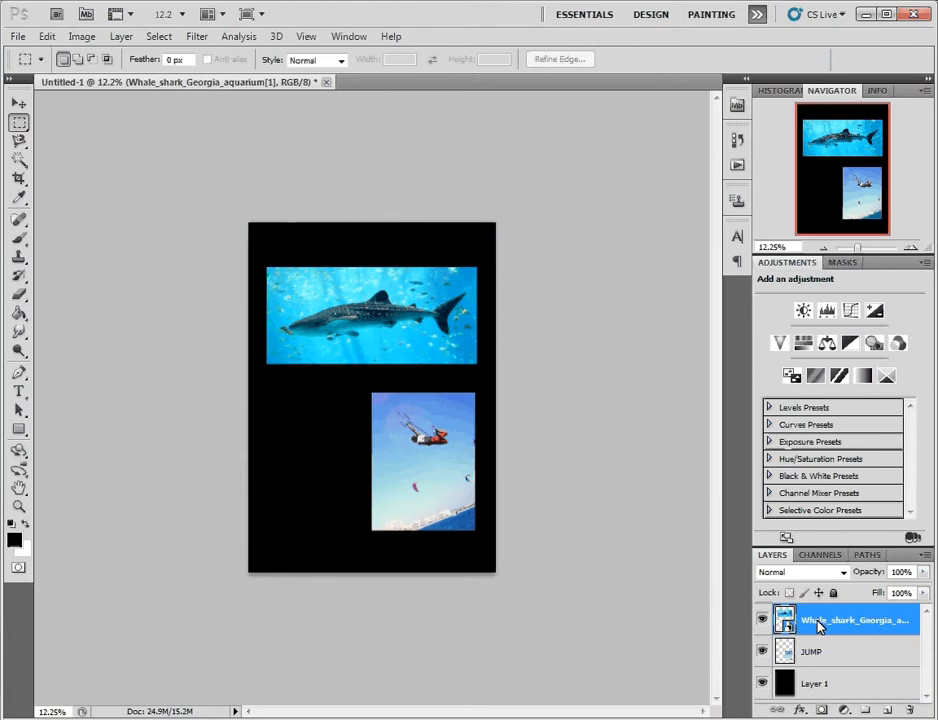
{"action": "right_click", "coordinate": [805, 623]}
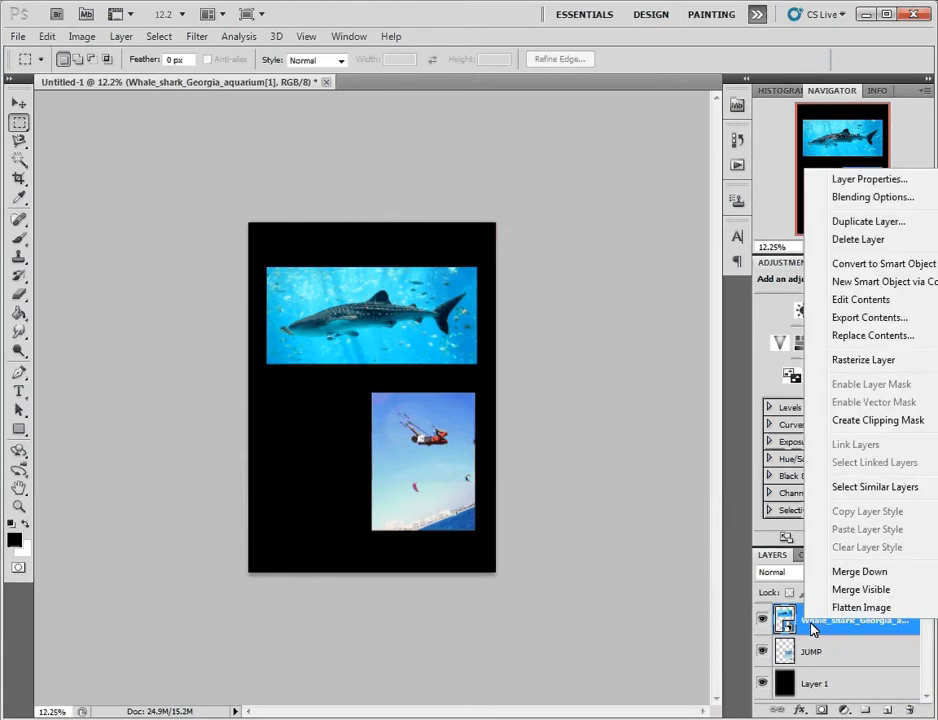
{"action": "left_click", "coordinate": [894, 366]}
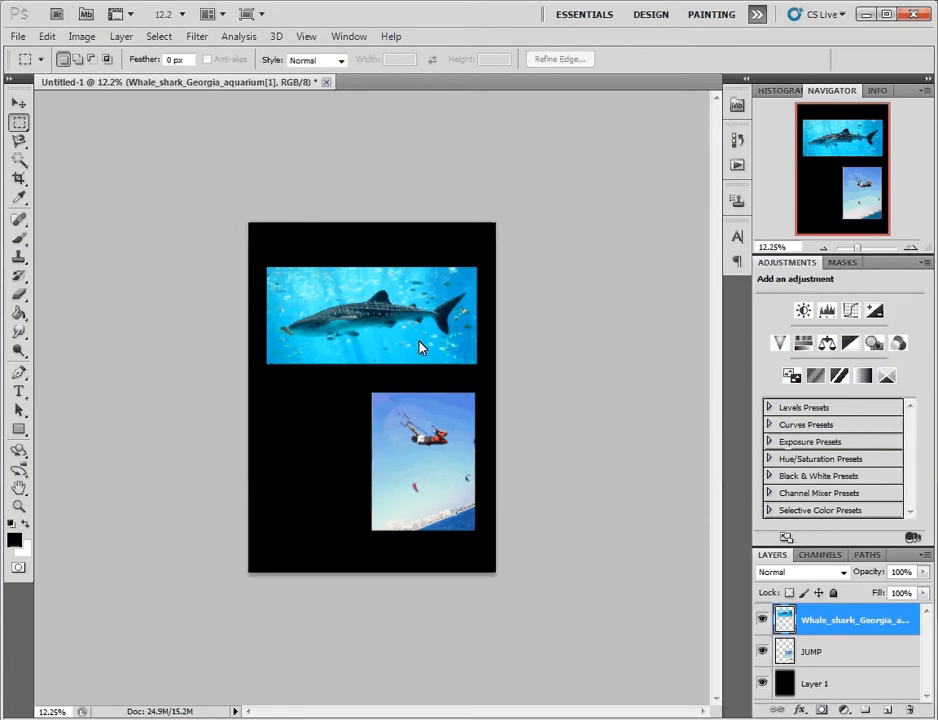
Step: Clear a thin full-width strip along the bottom edge of the whale shark photo, and deselect
{"action": "left_click_drag", "start_coordinate": [316, 352], "coordinate": [477, 370]}
{"action": "left_click_drag", "start_coordinate": [253, 347], "coordinate": [255, 353]}
{"action": "key", "text": "Delete"}
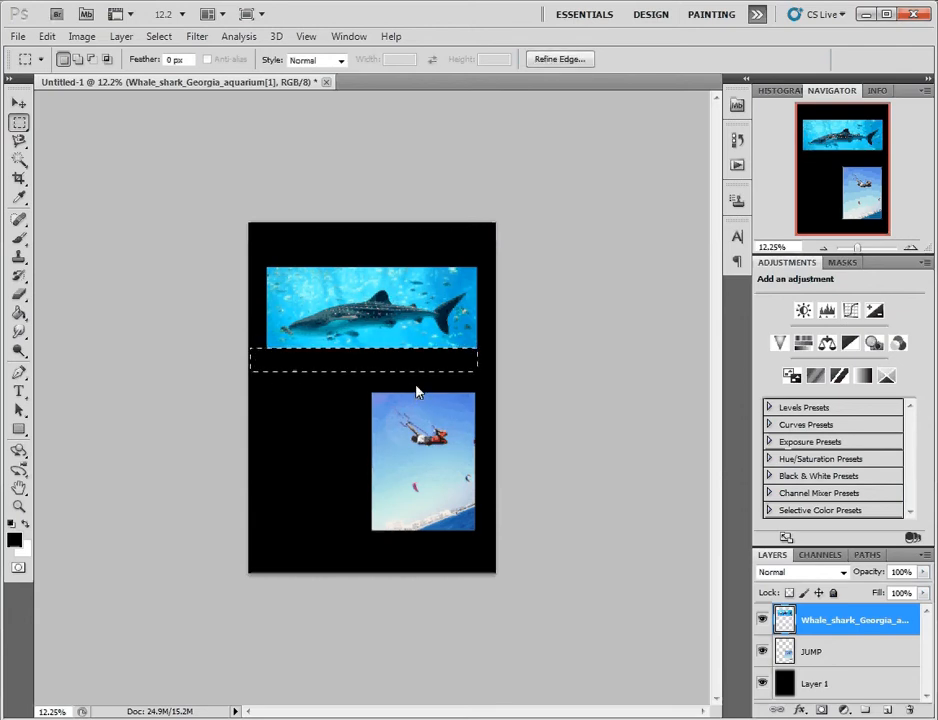
{"action": "key", "text": "ctrl+d"}
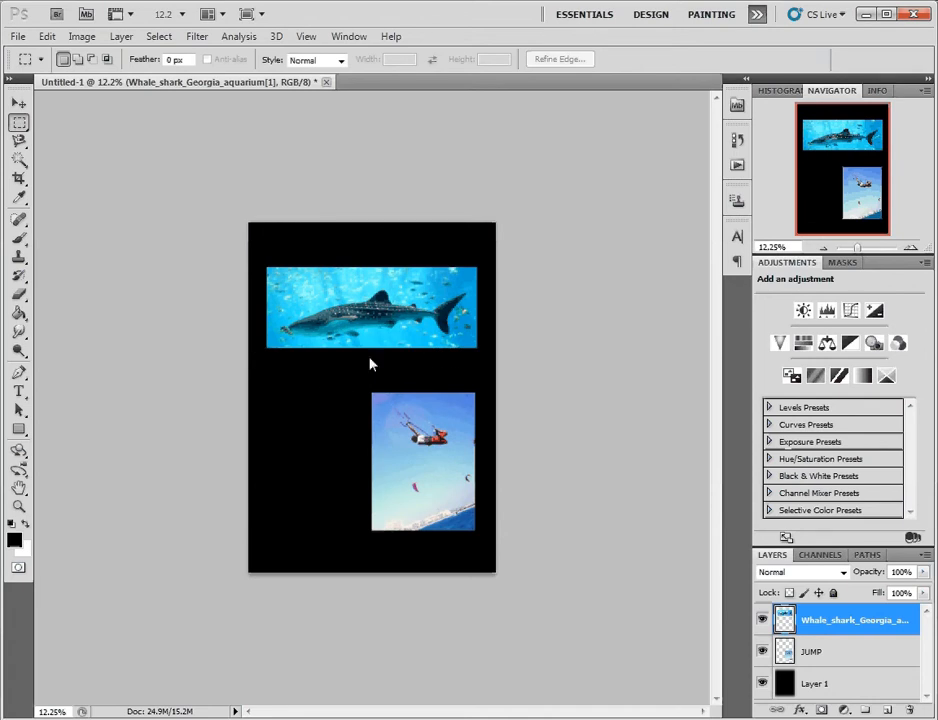
Step: Move the kitesurfer photo to the horizontal centre of the page and shift the whale shark photo slightly down and right
{"action": "left_click", "coordinate": [15, 101]}
{"action": "left_click_drag", "start_coordinate": [380, 436], "coordinate": [326, 436]}
{"action": "left_click_drag", "start_coordinate": [388, 334], "coordinate": [391, 337]}
{"action": "mouse_move", "coordinate": [393, 443]}
{"action": "left_mouse_down"}
{"action": "mouse_move", "coordinate": [406, 441]}
{"action": "mouse_move", "coordinate": [399, 438]}
{"action": "left_mouse_up"}
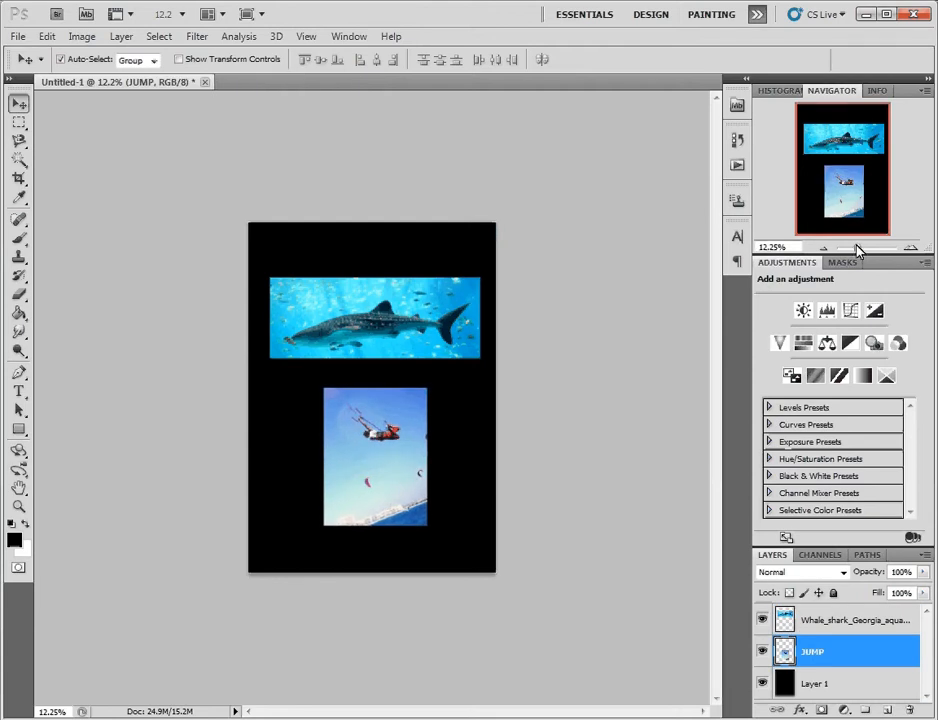
Step: Add a Brightness/Contrast adjustment layer with brightness set to 24
{"action": "left_click_drag", "start_coordinate": [860, 247], "coordinate": [866, 246]}
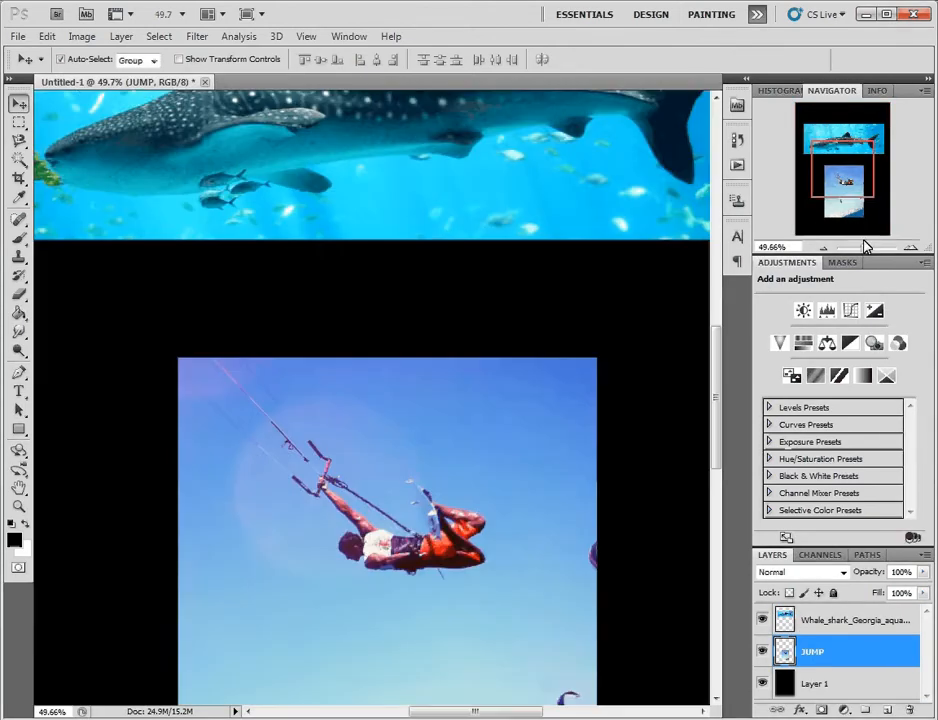
{"action": "mouse_move", "coordinate": [850, 181]}
{"action": "left_mouse_down"}
{"action": "mouse_move", "coordinate": [852, 207]}
{"action": "mouse_move", "coordinate": [851, 158]}
{"action": "left_mouse_up"}
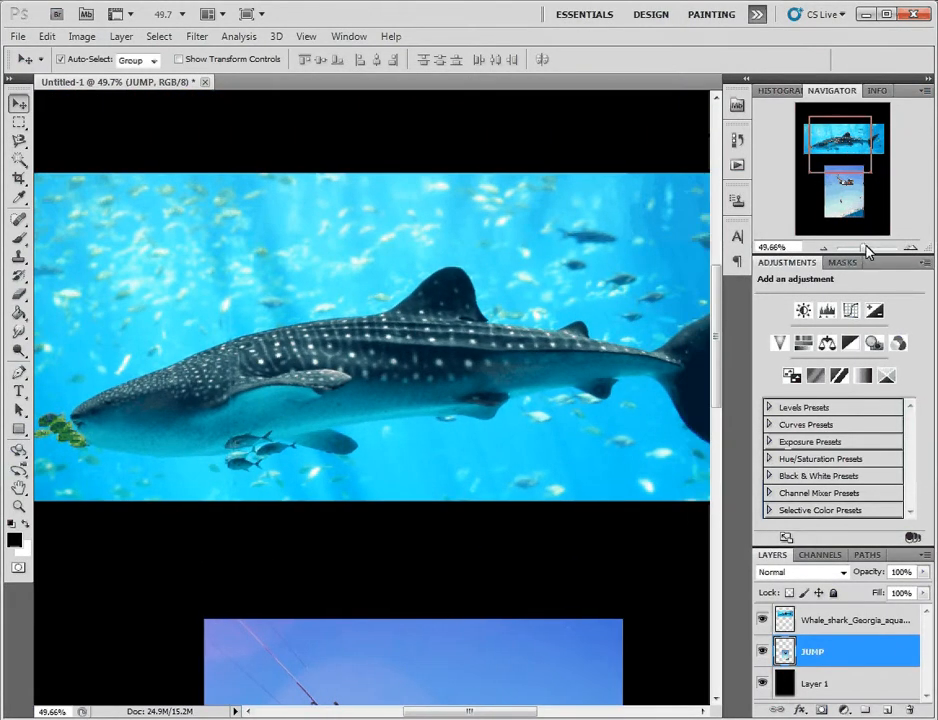
{"action": "left_click", "coordinate": [803, 311]}
{"action": "left_click_drag", "start_coordinate": [841, 322], "coordinate": [853, 324]}
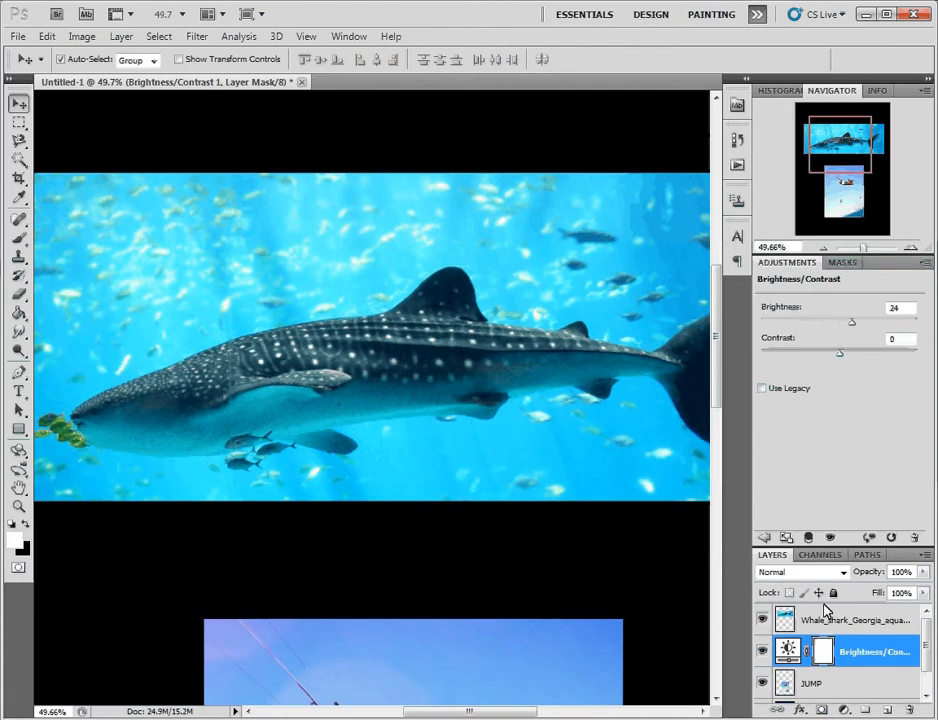
{"action": "left_click", "coordinate": [764, 538]}
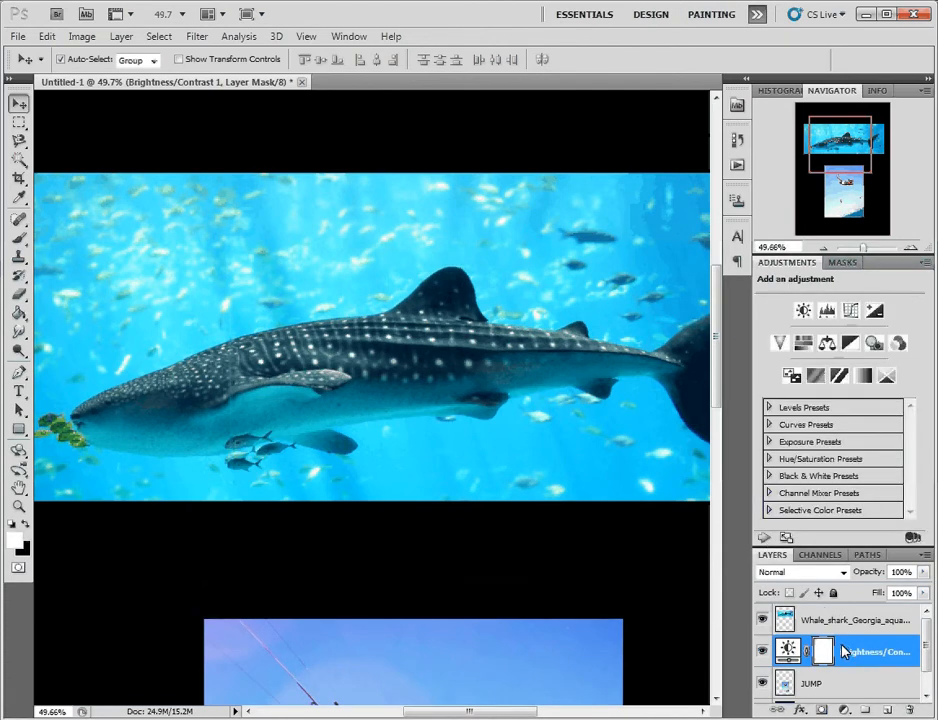
Step: Move the Brightness/Contrast adjustment layer above the whale shark layer in the stack
{"action": "left_click_drag", "start_coordinate": [843, 652], "coordinate": [841, 620]}
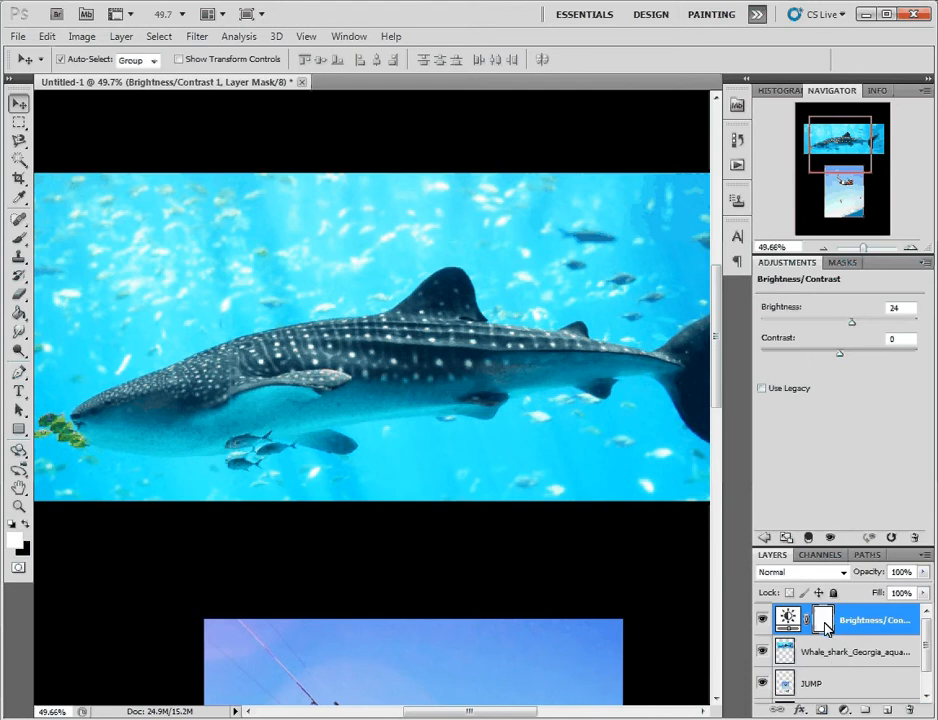
{"action": "left_click_drag", "start_coordinate": [927, 638], "coordinate": [868, 620]}
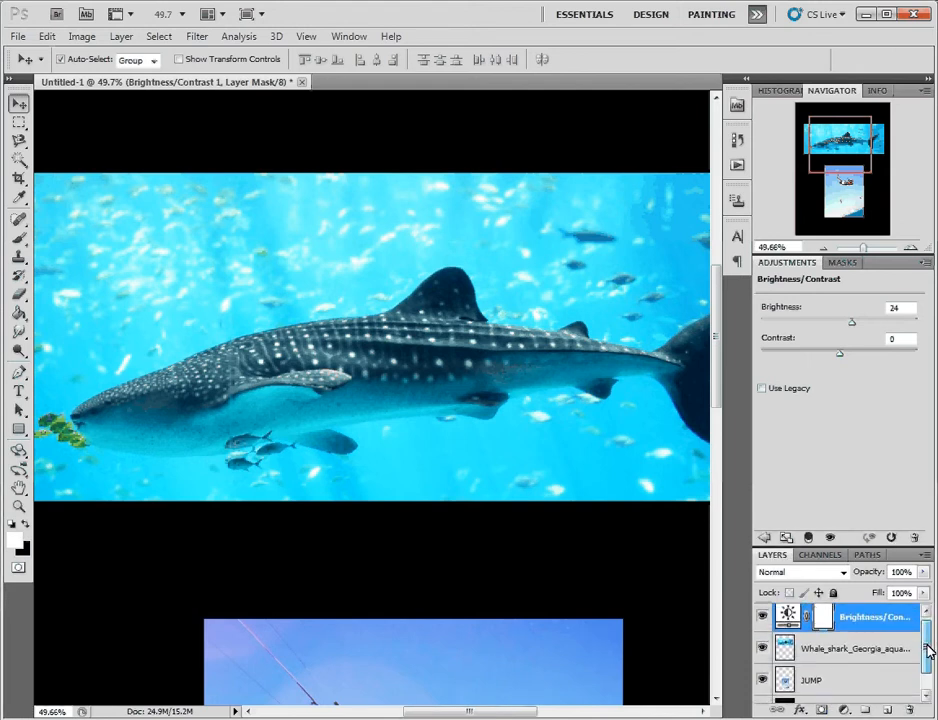
{"action": "left_click_drag", "start_coordinate": [927, 604], "coordinate": [860, 620]}
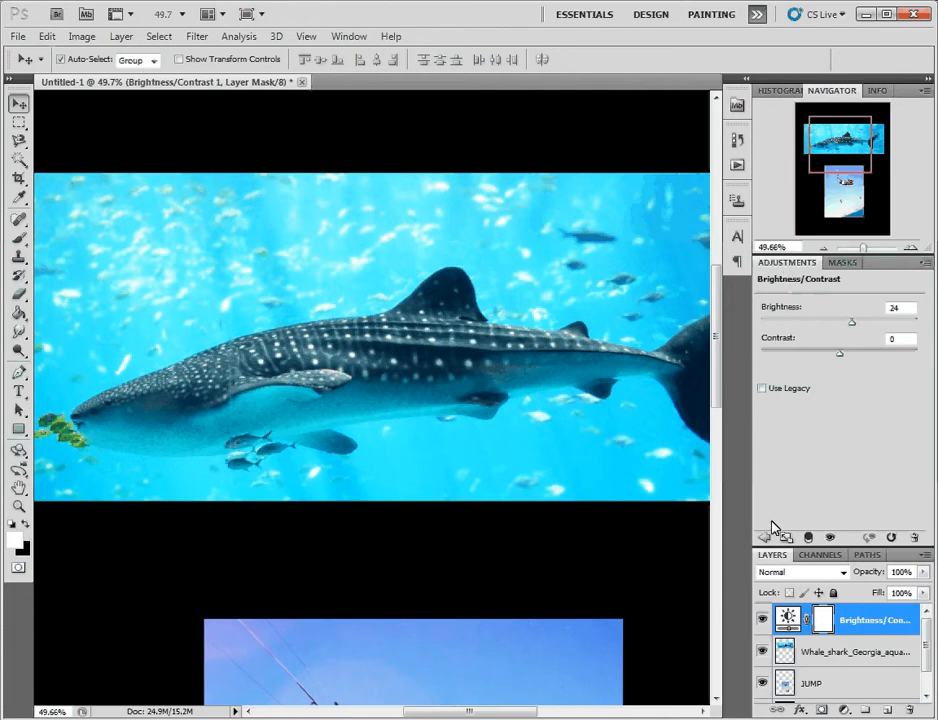
Step: Set the Brightness/Contrast adjustment layer to contrast 100 and brightness 16
{"action": "left_click_drag", "start_coordinate": [843, 359], "coordinate": [918, 360]}
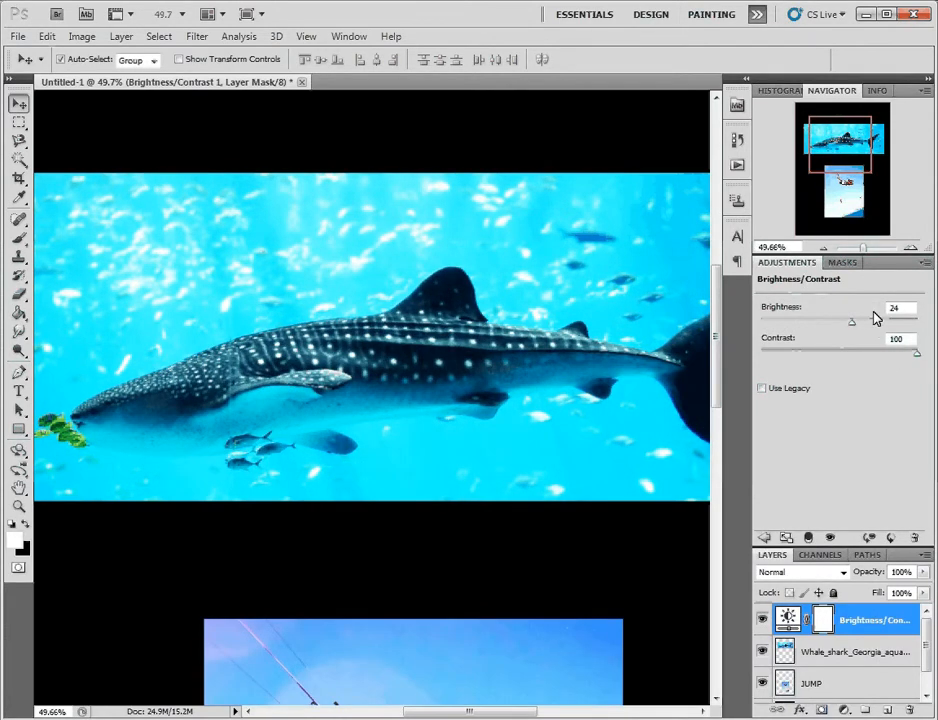
{"action": "mouse_move", "coordinate": [851, 320]}
{"action": "left_mouse_down"}
{"action": "mouse_move", "coordinate": [888, 325]}
{"action": "mouse_move", "coordinate": [821, 325]}
{"action": "mouse_move", "coordinate": [877, 327]}
{"action": "mouse_move", "coordinate": [848, 327]}
{"action": "left_mouse_up"}
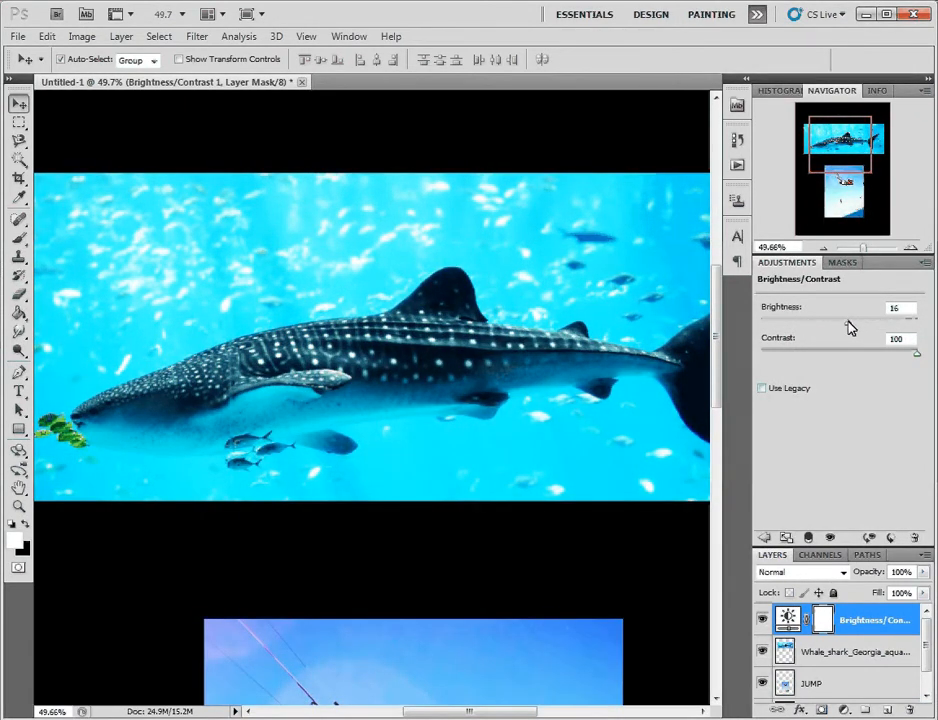
{"action": "left_click", "coordinate": [766, 538]}
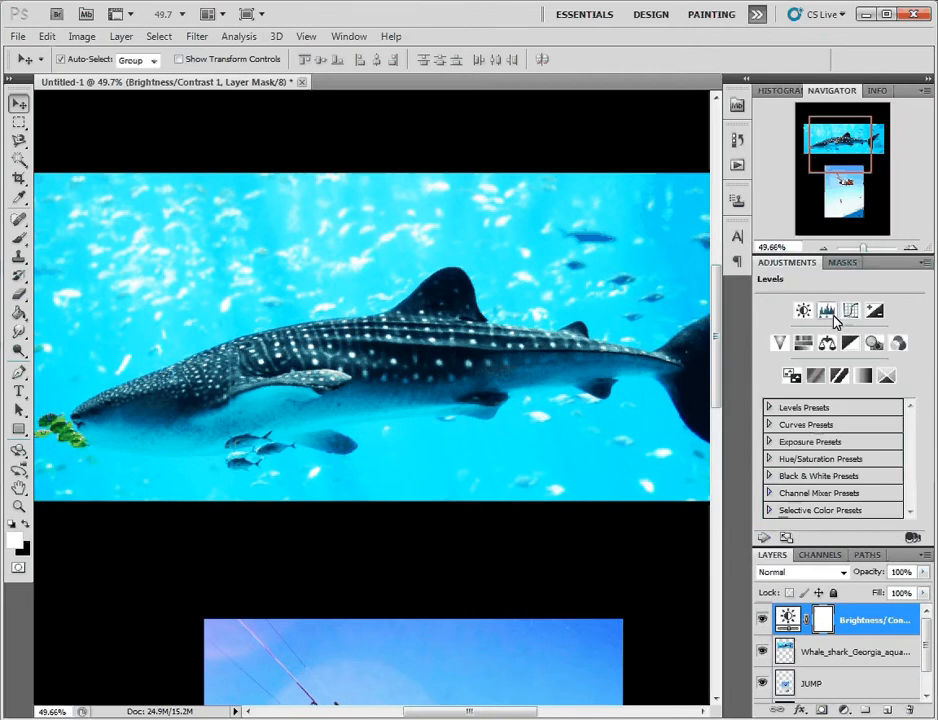
Step: Add a Vibrance adjustment layer with vibrance +84 and saturation +3
{"action": "left_click", "coordinate": [779, 342]}
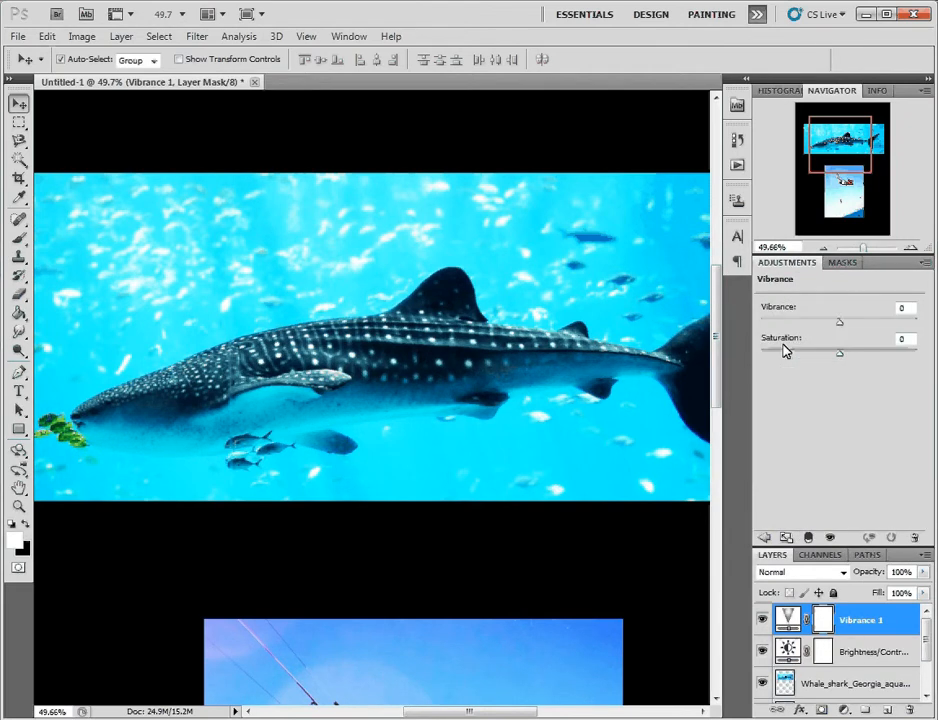
{"action": "left_click_drag", "start_coordinate": [840, 352], "coordinate": [912, 329]}
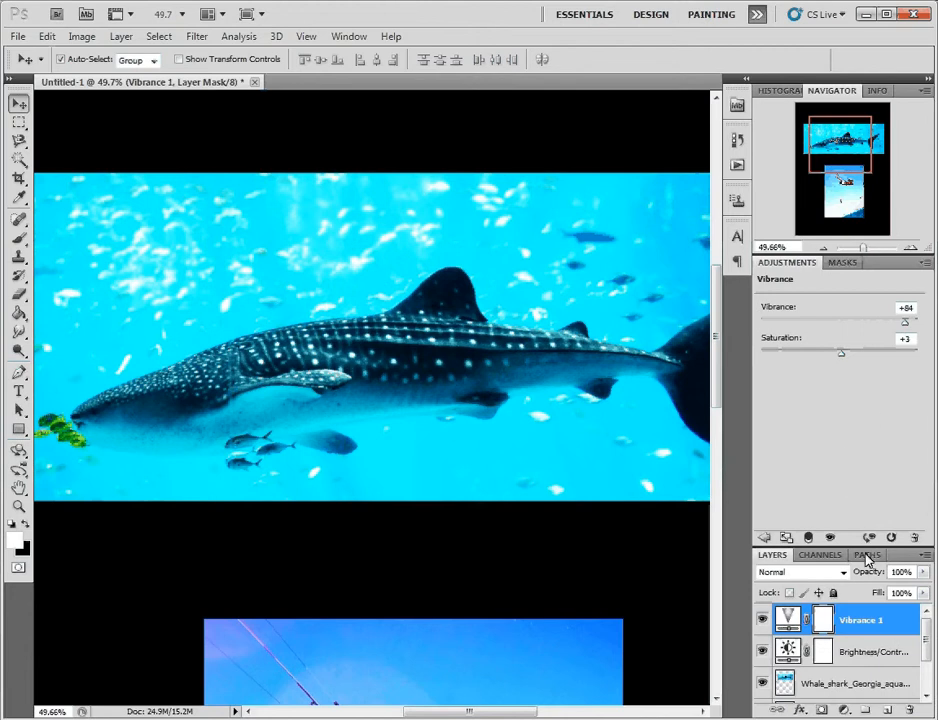
{"action": "left_click", "coordinate": [772, 536]}
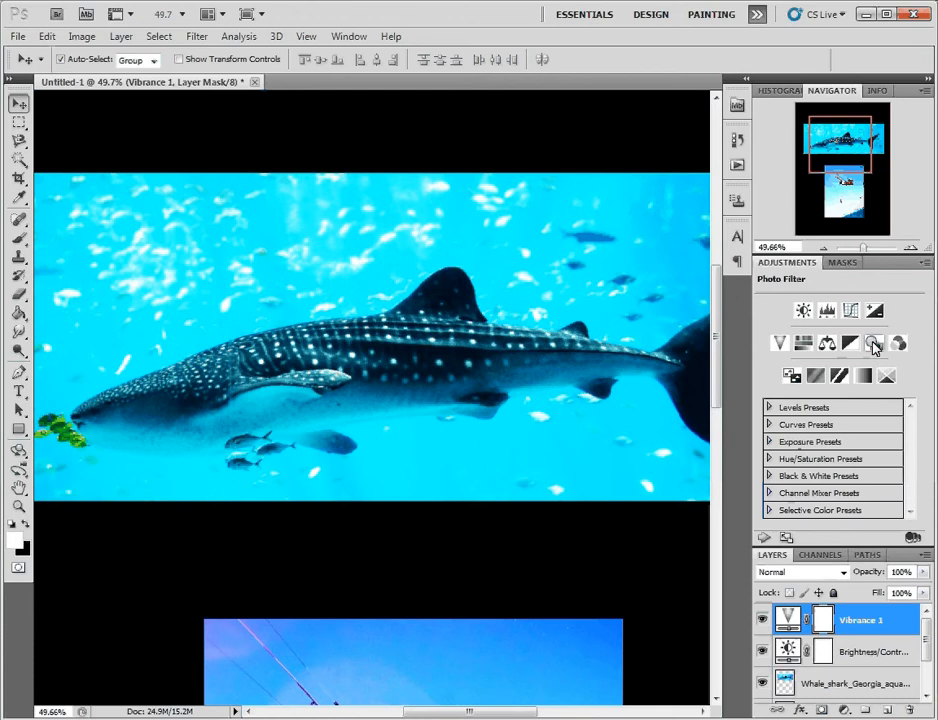
Step: Add a Photo Filter adjustment layer using Warming Filter (85) at 60% density with luminosity preserved
{"action": "left_click", "coordinate": [873, 345]}
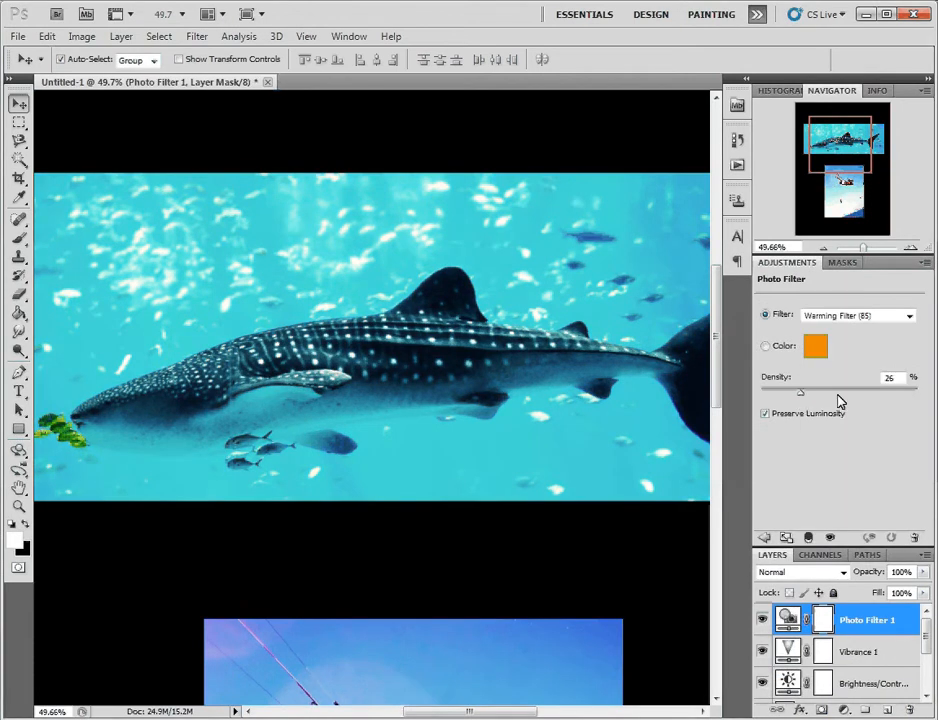
{"action": "mouse_move", "coordinate": [839, 393]}
{"action": "left_mouse_down"}
{"action": "mouse_move", "coordinate": [864, 393]}
{"action": "mouse_move", "coordinate": [840, 392]}
{"action": "mouse_move", "coordinate": [854, 391]}
{"action": "left_mouse_up"}
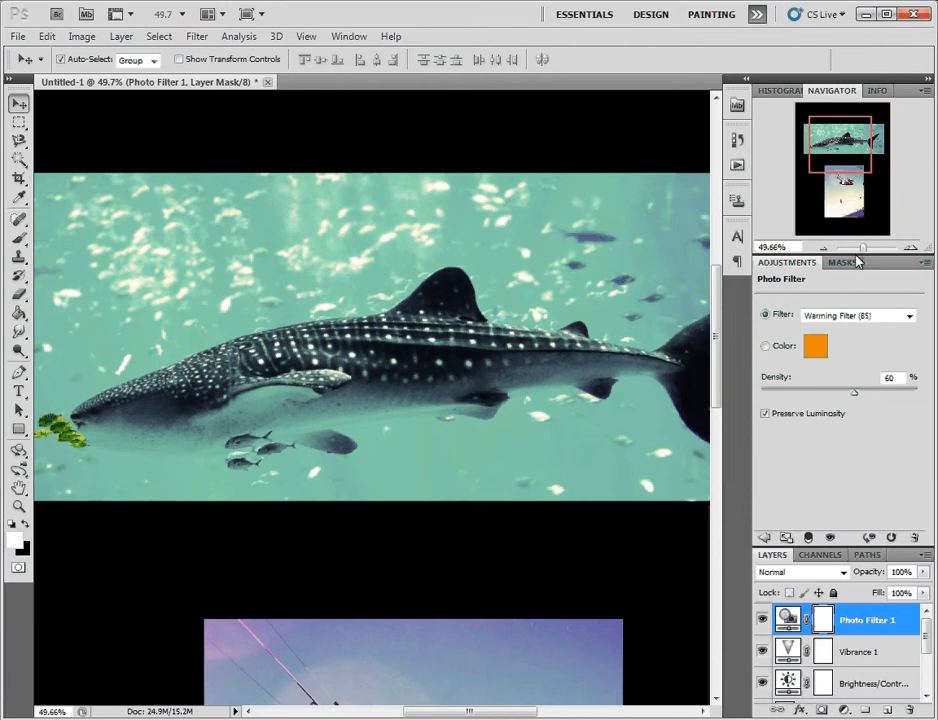
{"action": "left_click_drag", "start_coordinate": [862, 142], "coordinate": [845, 157]}
{"action": "left_click_drag", "start_coordinate": [864, 252], "coordinate": [862, 254]}
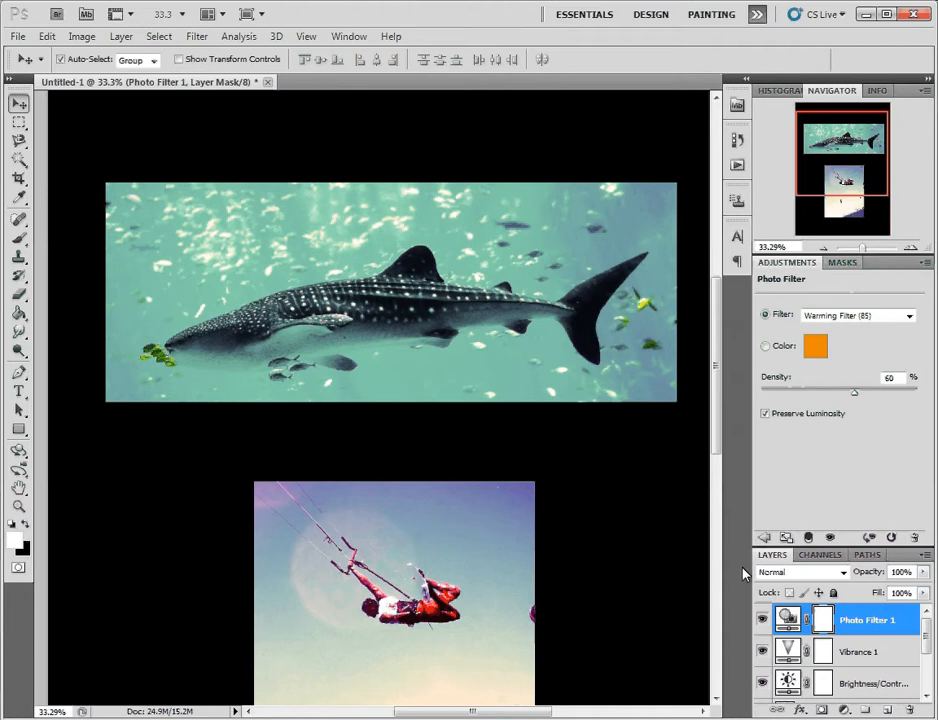
Step: Add a Levels adjustment layer above the photo filter, try raising the shadow input level, and return it to 0
{"action": "left_click", "coordinate": [764, 537]}
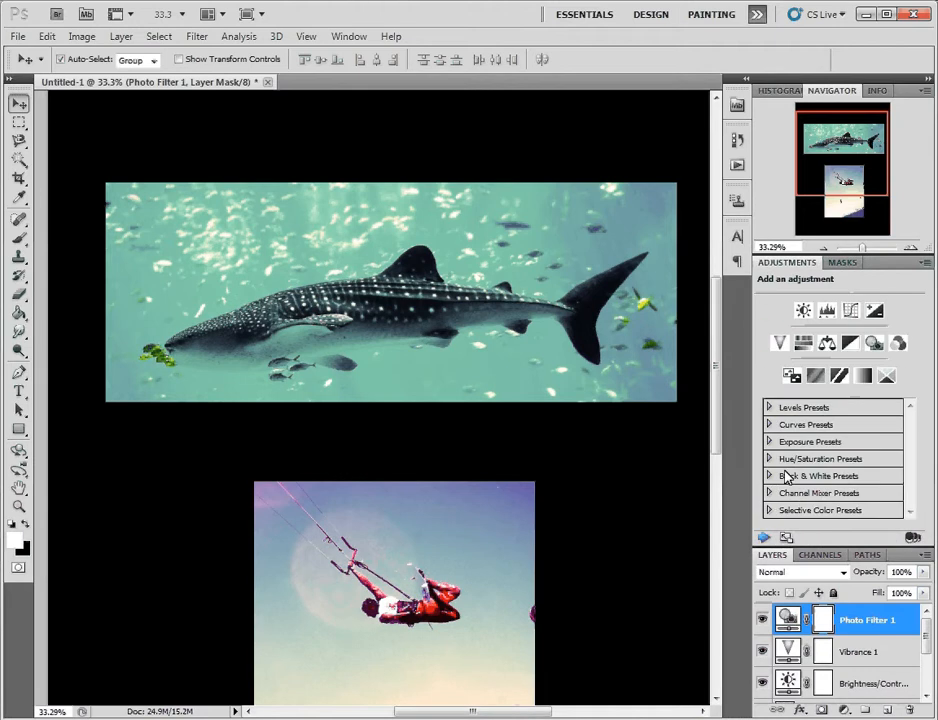
{"action": "left_click", "coordinate": [828, 313]}
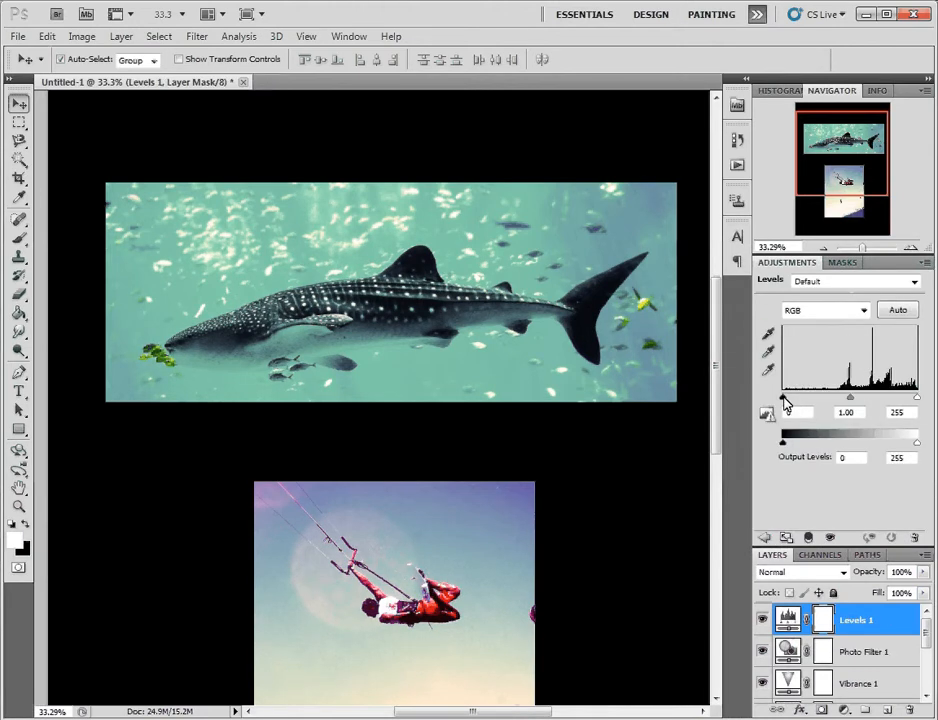
{"action": "mouse_move", "coordinate": [784, 398]}
{"action": "left_mouse_down"}
{"action": "mouse_move", "coordinate": [848, 397]}
{"action": "mouse_move", "coordinate": [787, 400]}
{"action": "left_mouse_up"}
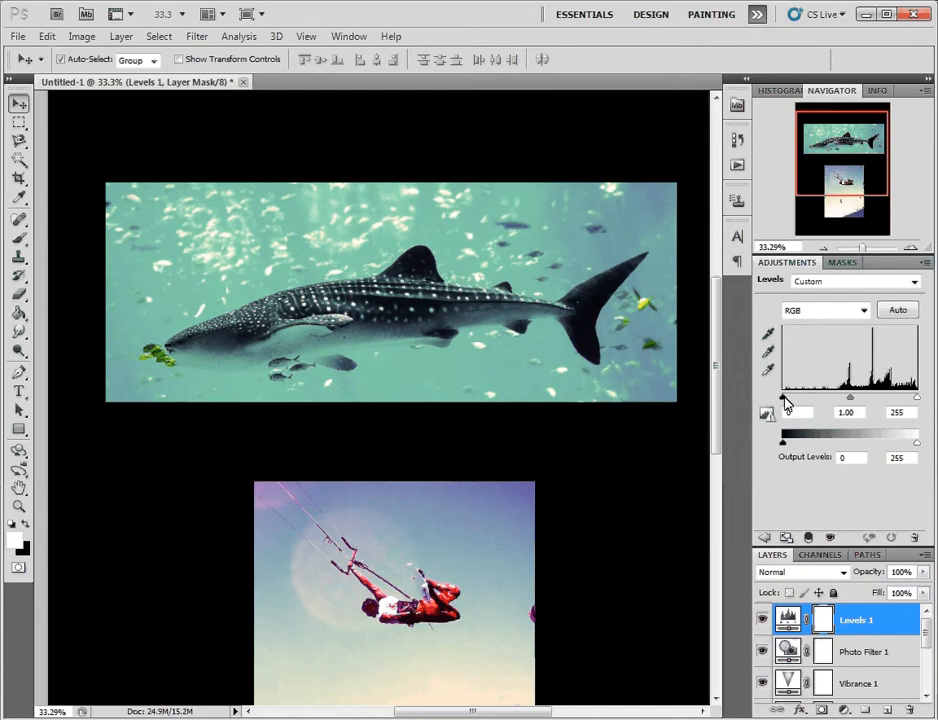
{"action": "left_click_drag", "start_coordinate": [785, 402], "coordinate": [812, 404]}
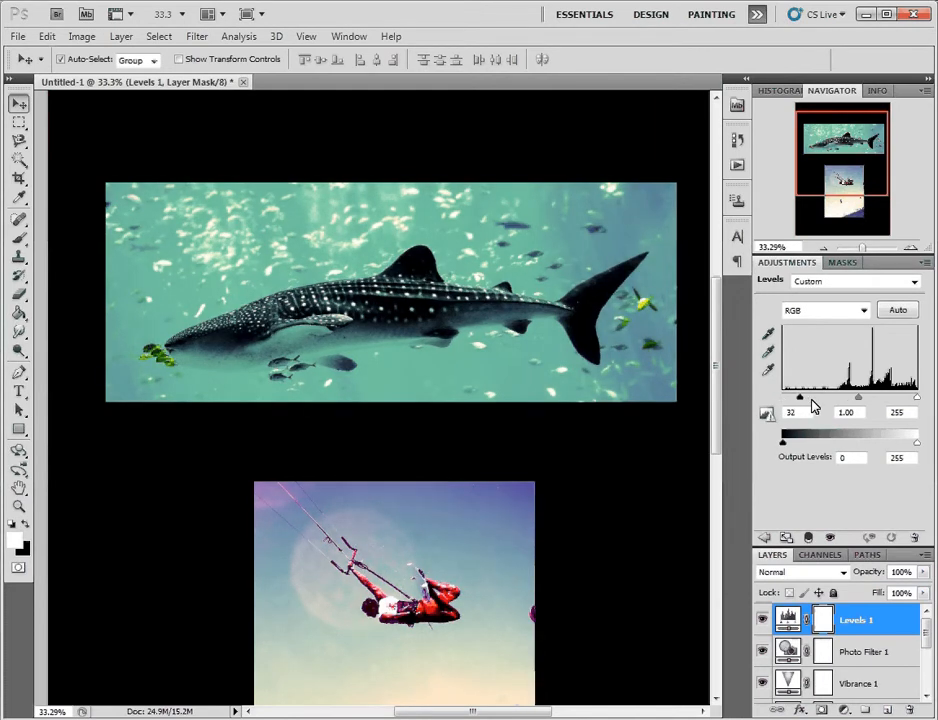
{"action": "mouse_move", "coordinate": [920, 402]}
{"action": "left_mouse_down"}
{"action": "mouse_move", "coordinate": [858, 398]}
{"action": "mouse_move", "coordinate": [918, 399]}
{"action": "left_mouse_up"}
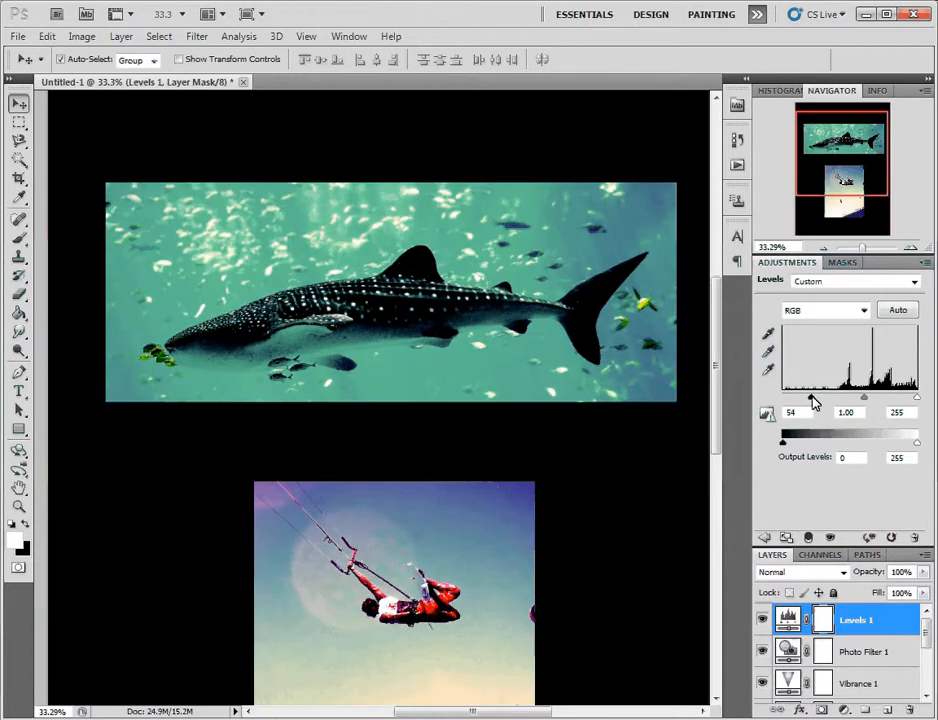
{"action": "left_click_drag", "start_coordinate": [812, 402], "coordinate": [722, 450]}
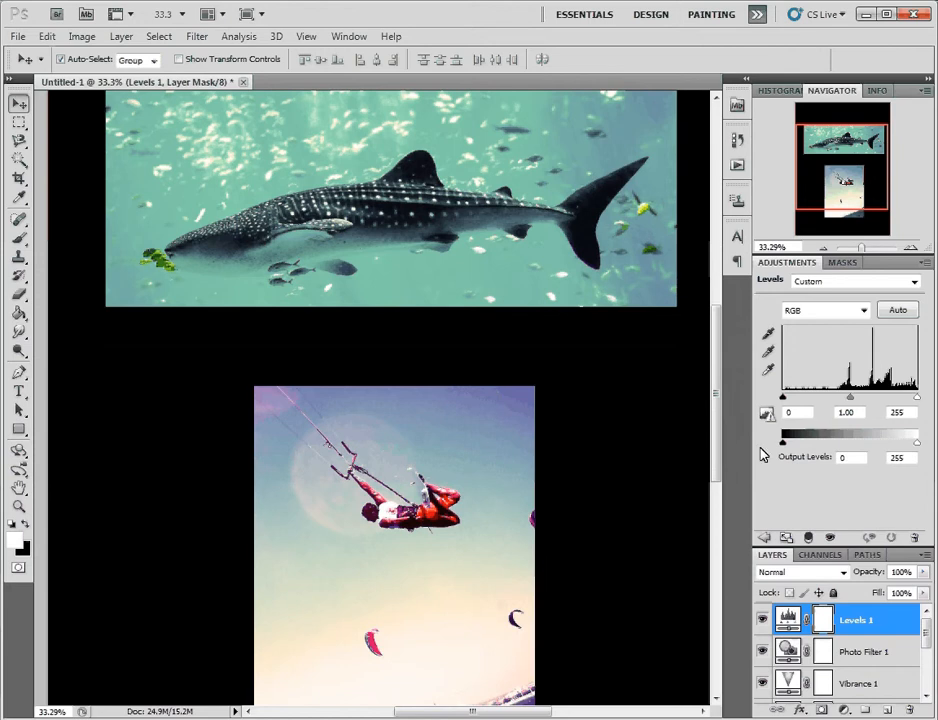
{"action": "scroll", "coordinate": [925, 655], "scroll_direction": "down", "scroll_amount": 3}
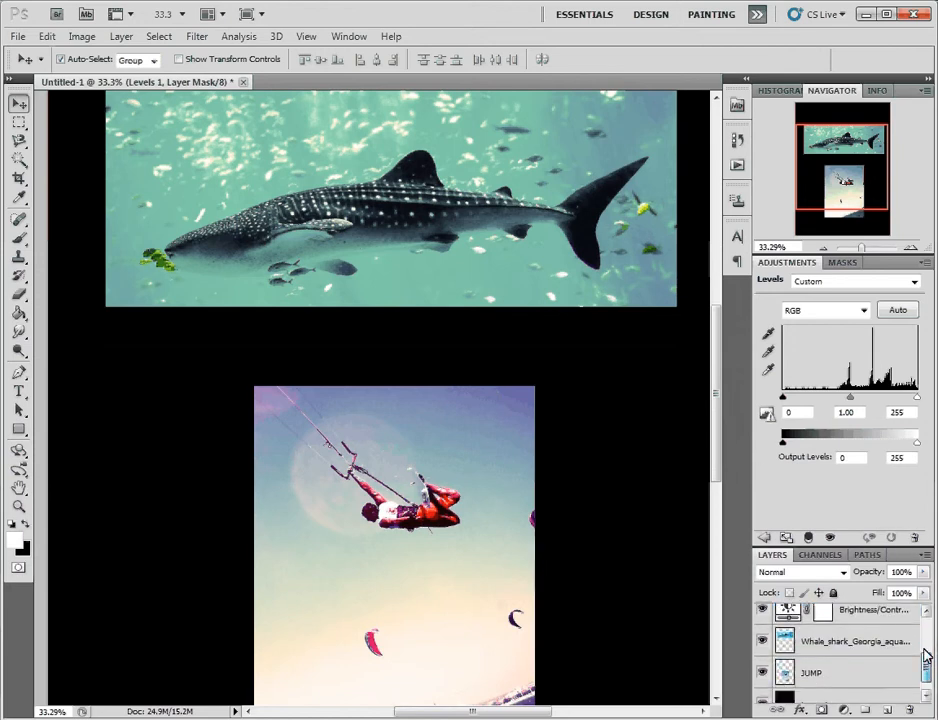
{"action": "scroll", "coordinate": [923, 680], "scroll_direction": "up", "scroll_amount": 3}
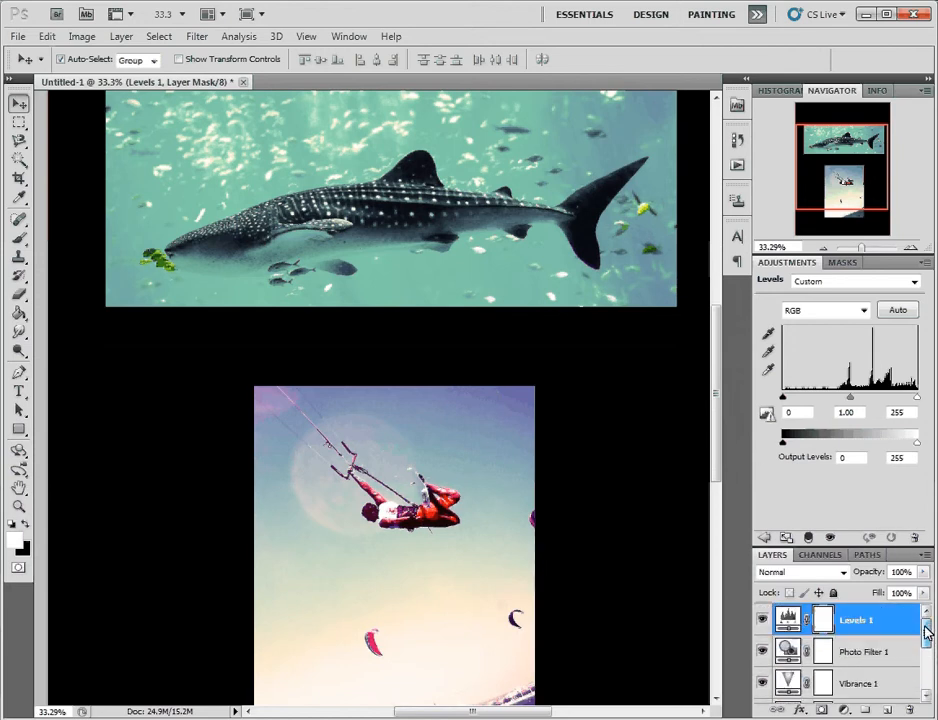
{"action": "left_click", "coordinate": [122, 37]}
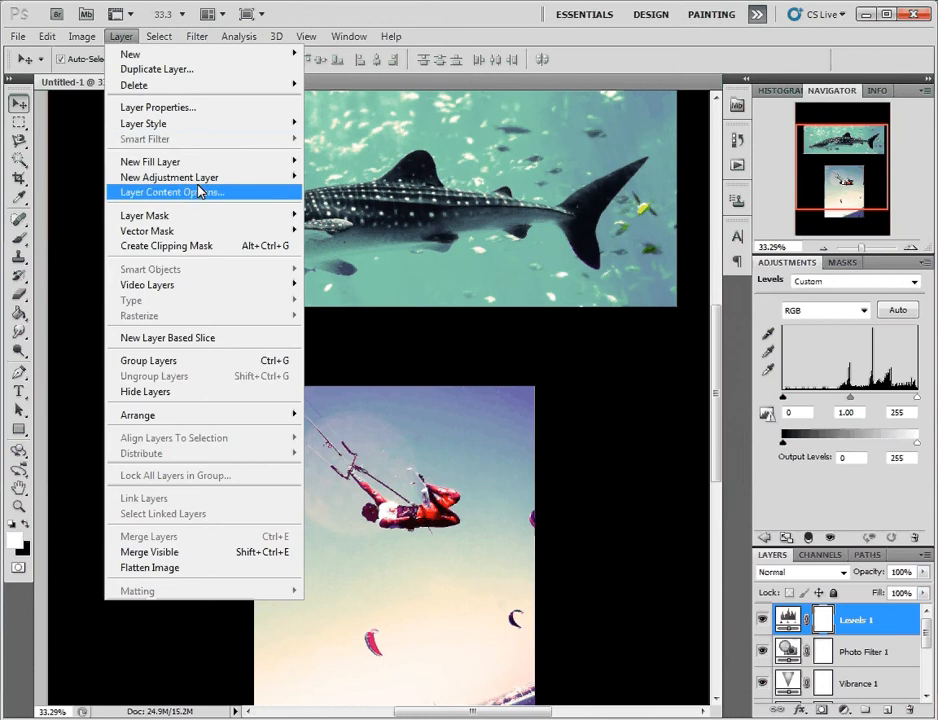
{"action": "mouse_move", "coordinate": [199, 182]}
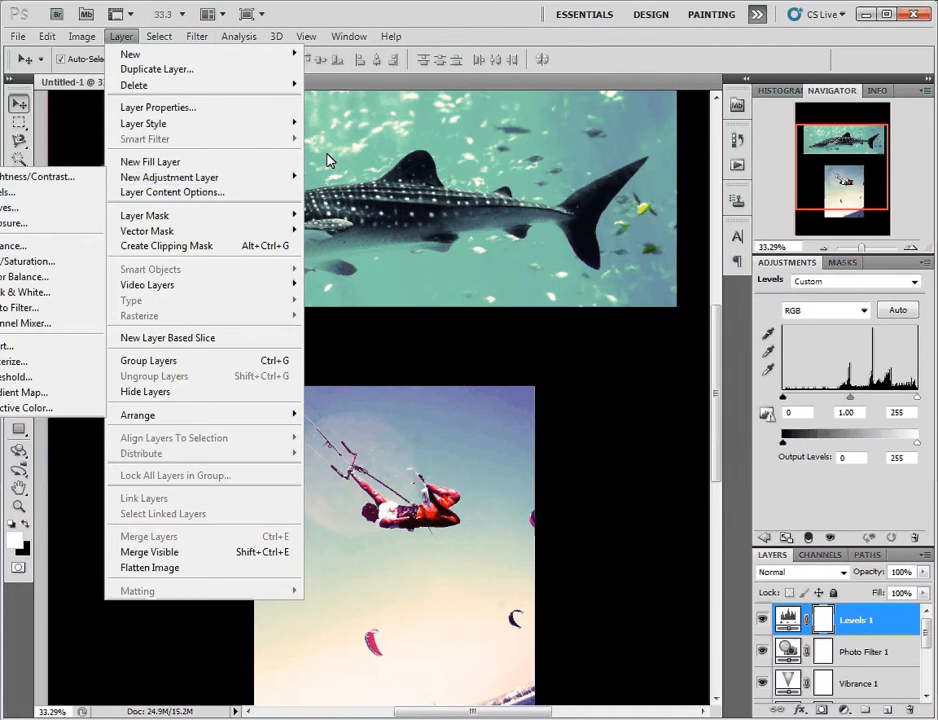
{"action": "left_click", "coordinate": [597, 398]}
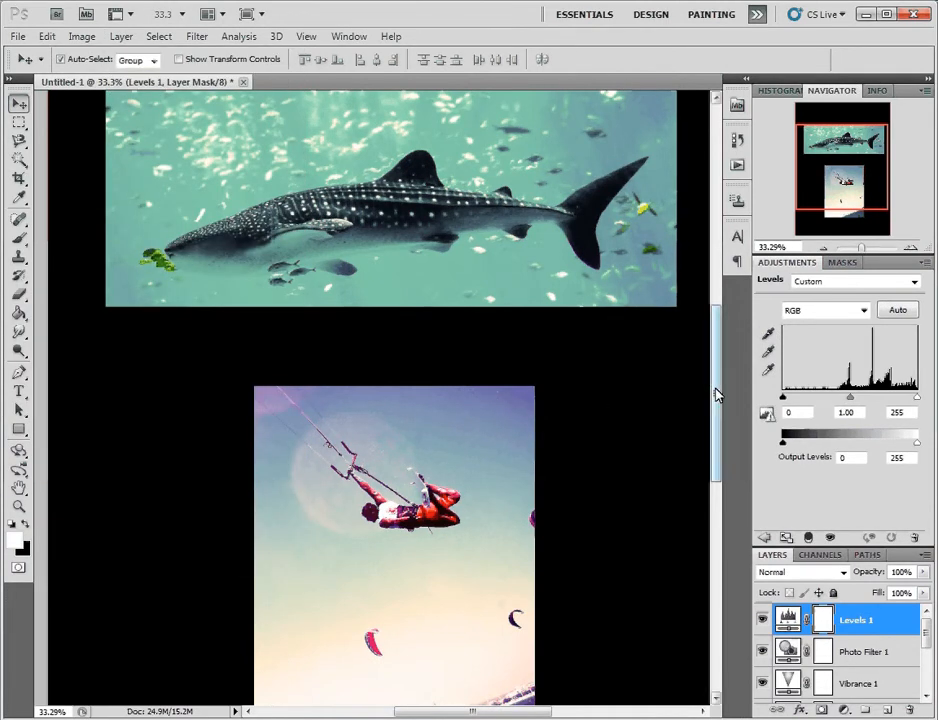
Step: Hide the Levels, Photo Filter, Vibrance and Brightness/Contrast adjustment layers
{"action": "scroll", "coordinate": [716, 391], "scroll_direction": "down", "scroll_amount": 3}
{"action": "left_click_drag", "start_coordinate": [861, 246], "coordinate": [860, 246]}
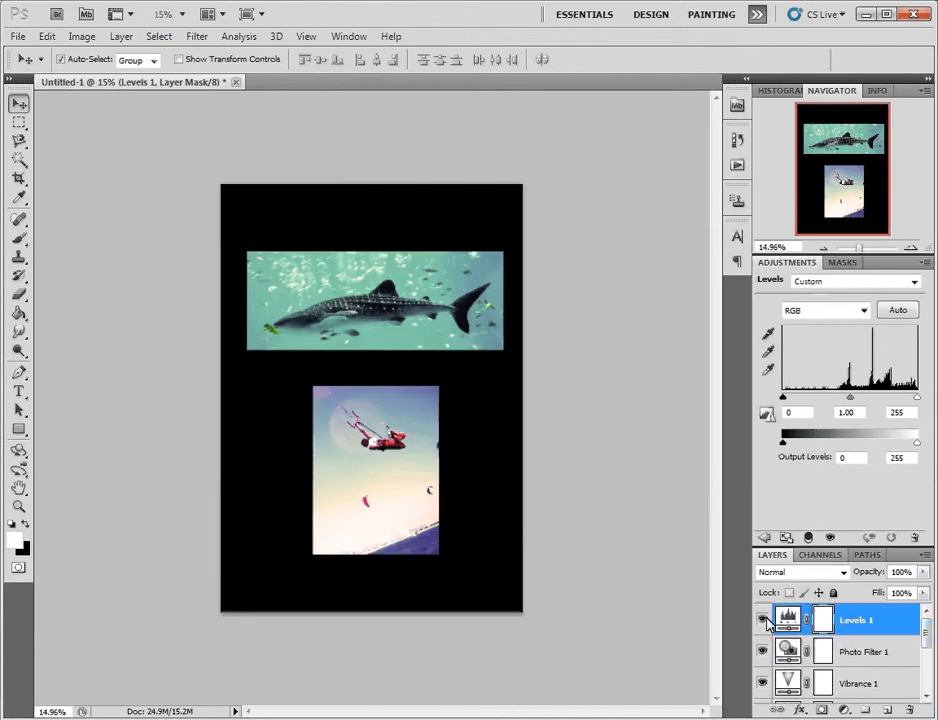
{"action": "left_click_drag", "start_coordinate": [763, 620], "coordinate": [779, 680]}
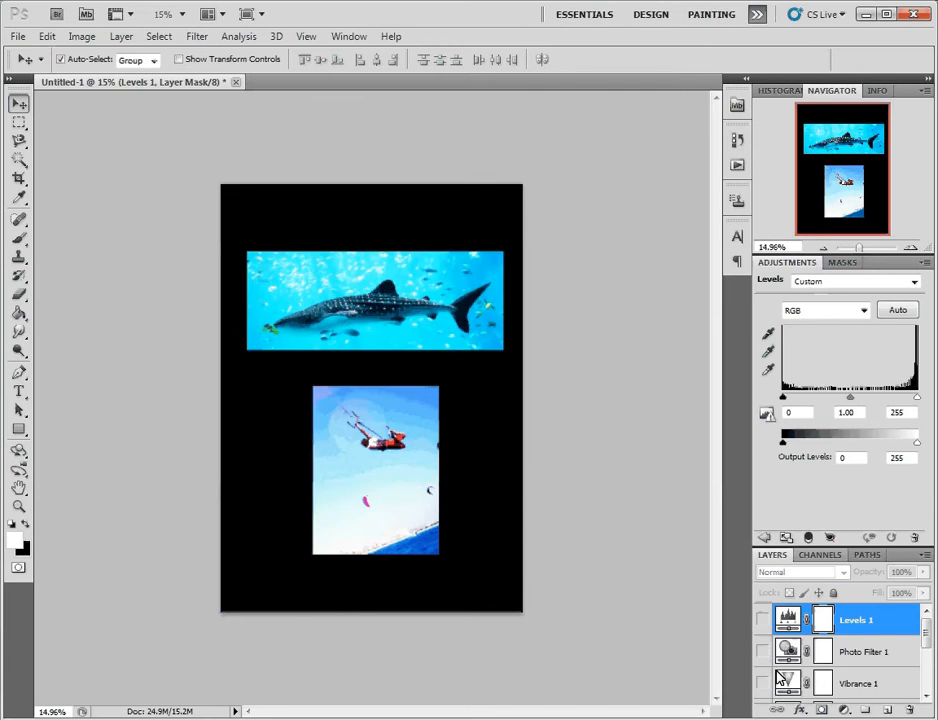
{"action": "scroll", "coordinate": [779, 680], "scroll_direction": "down", "scroll_amount": 2}
{"action": "left_click", "coordinate": [763, 652]}
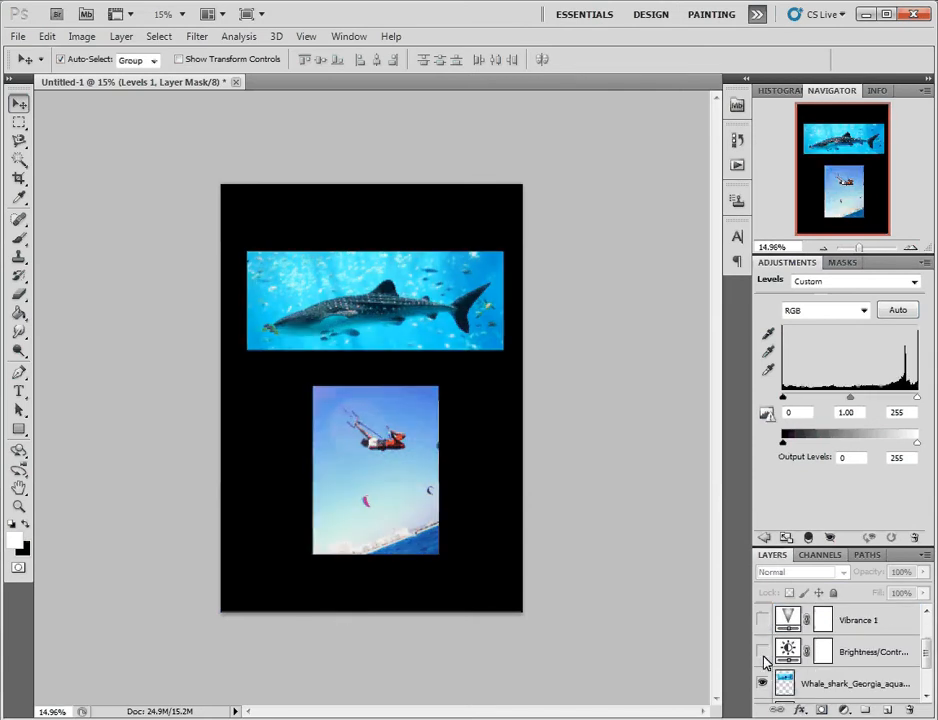
Step: Hide the whale shark and JUMP photo layers, leaving only the black background layer shown
{"action": "scroll", "coordinate": [764, 660], "scroll_direction": "down", "scroll_amount": 2}
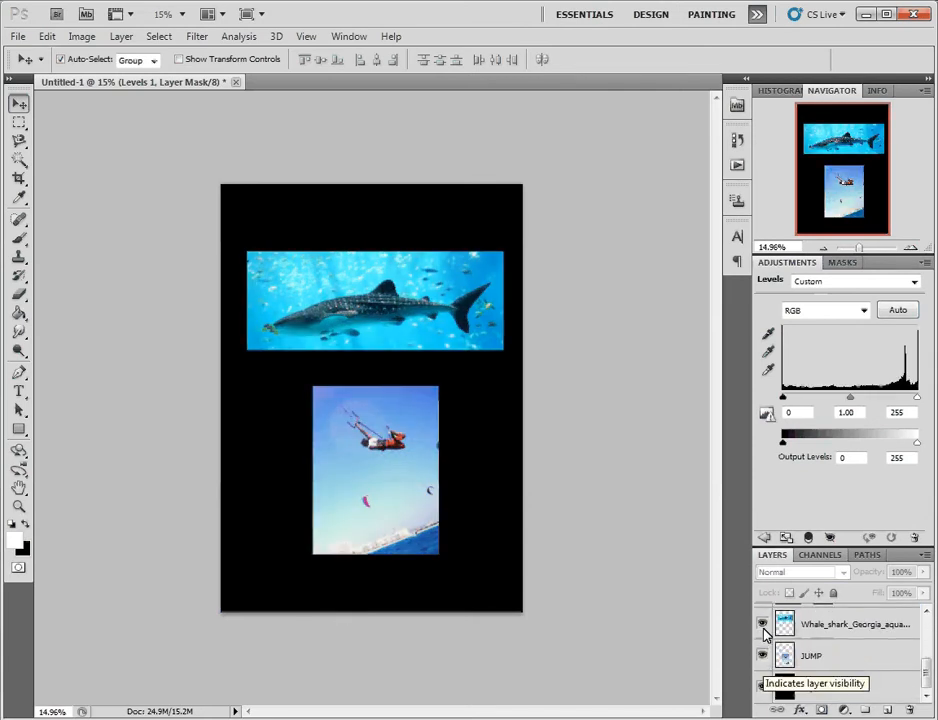
{"action": "left_click", "coordinate": [763, 626]}
{"action": "left_click", "coordinate": [764, 656]}
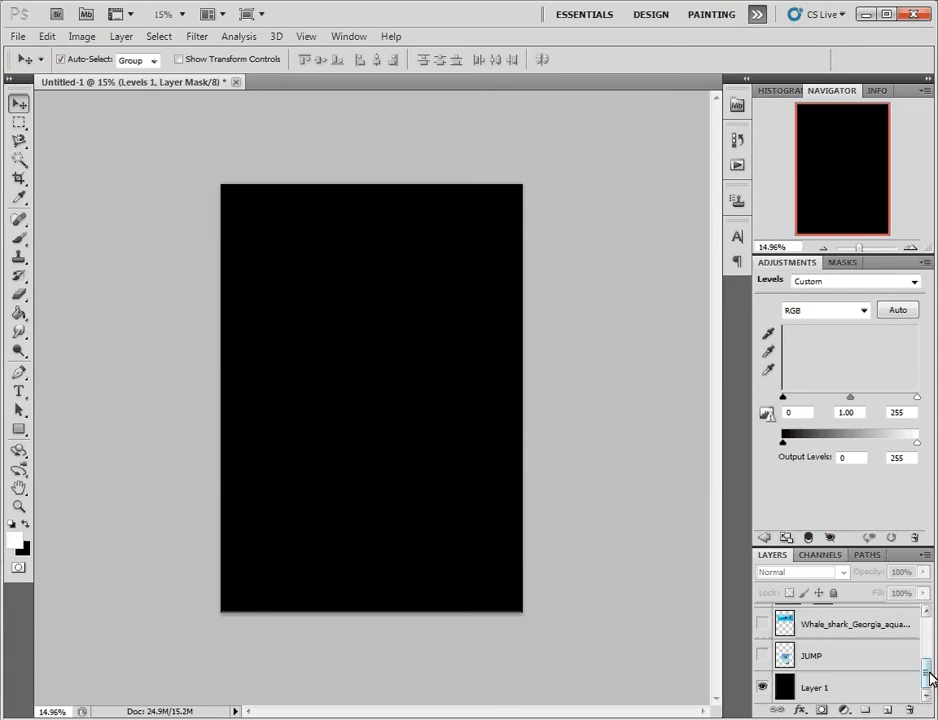
{"action": "scroll", "coordinate": [921, 674], "scroll_direction": "up", "scroll_amount": 4}
{"action": "scroll", "coordinate": [921, 674], "scroll_direction": "down", "scroll_amount": 4}
{"action": "scroll", "coordinate": [886, 622], "scroll_direction": "up", "scroll_amount": 4}
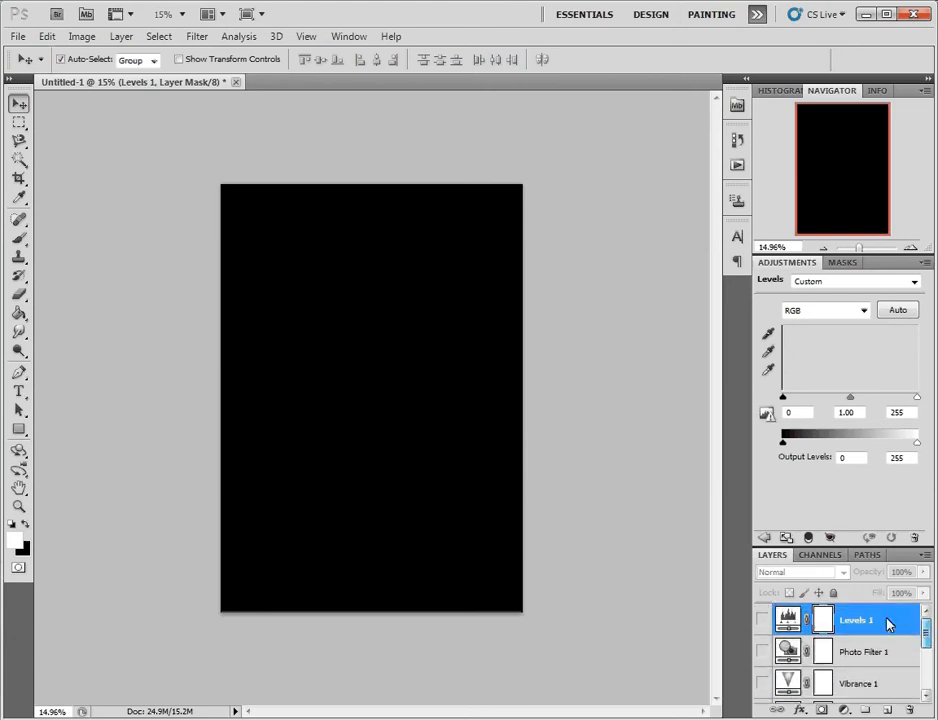
{"action": "mouse_move", "coordinate": [923, 639]}
{"action": "left_mouse_down"}
{"action": "mouse_move", "coordinate": [923, 697]}
{"action": "mouse_move", "coordinate": [925, 615]}
{"action": "left_mouse_up"}
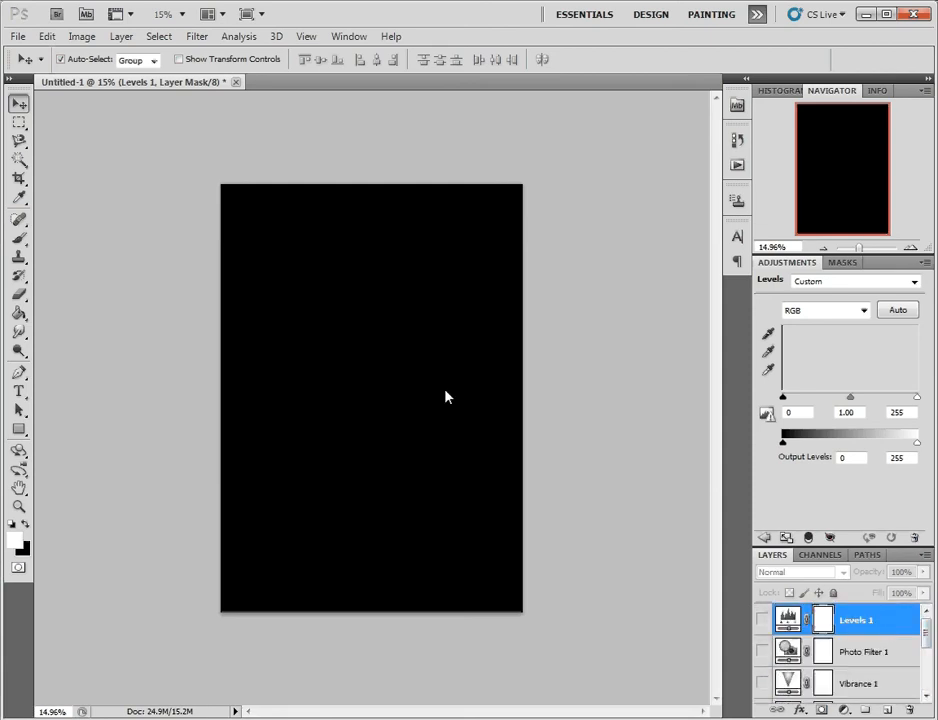